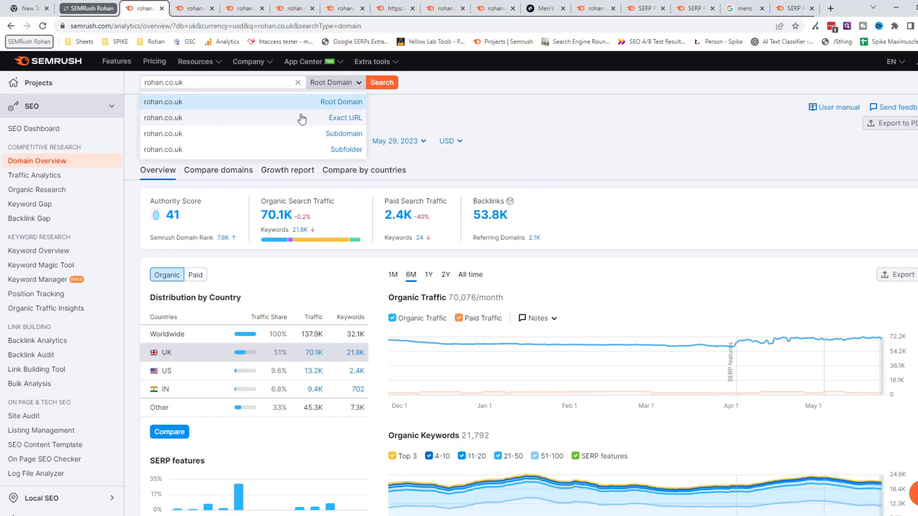
- Review the rohan.co.uk domain overview, covering authority score, traffic and keyword trends, top organic keywords, and advertising research
{"action": "left_click", "coordinate": [500, 113]}
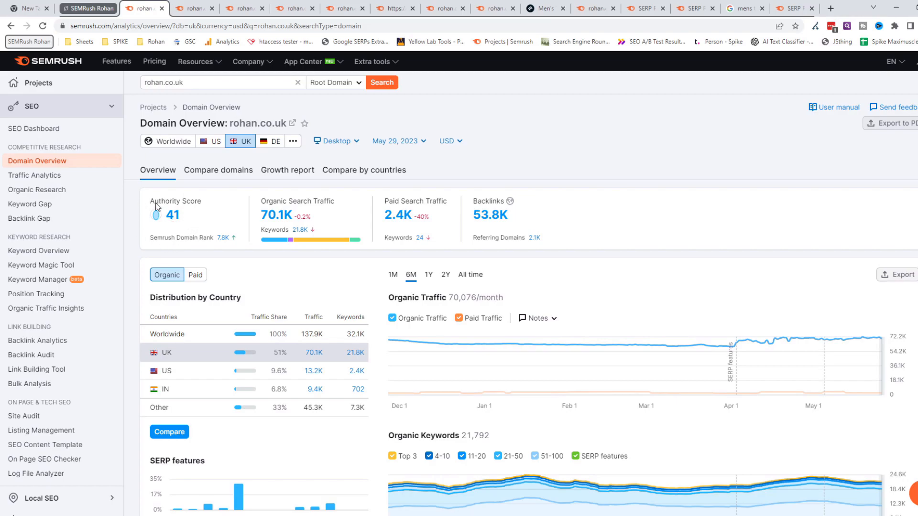
{"action": "mouse_move", "coordinate": [195, 205]}
{"action": "mouse_move", "coordinate": [422, 217]}
{"action": "scroll", "coordinate": [638, 279], "scroll_direction": "down", "scroll_amount": 4}
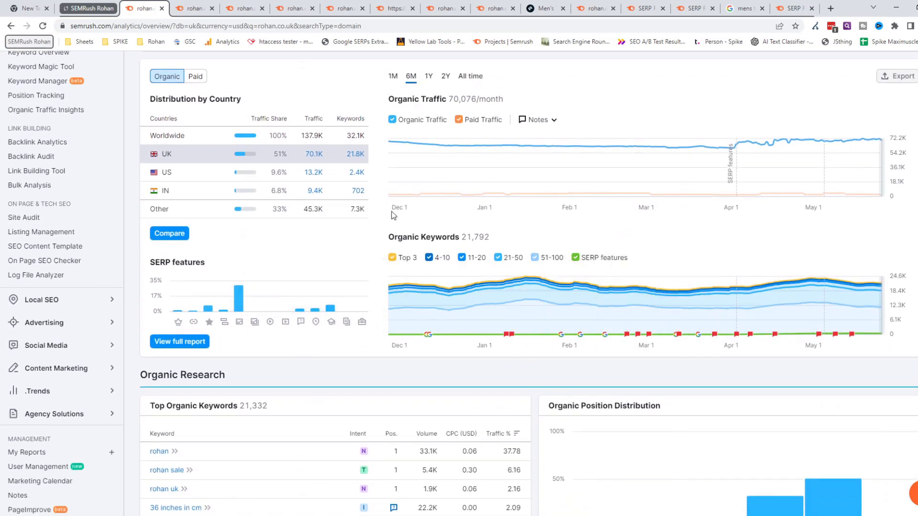
{"action": "scroll", "coordinate": [607, 216], "scroll_direction": "down", "scroll_amount": 3}
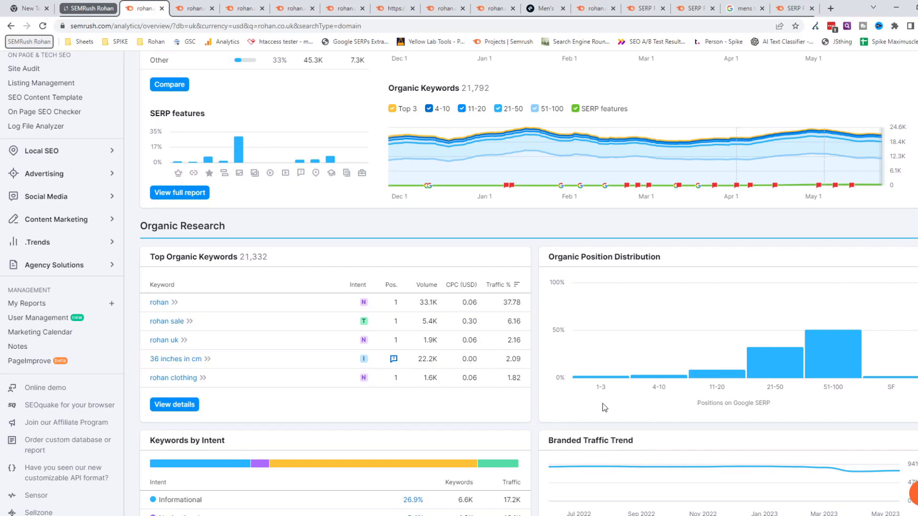
{"action": "mouse_move", "coordinate": [198, 262]}
{"action": "scroll", "coordinate": [538, 374], "scroll_direction": "down", "scroll_amount": 10}
{"action": "scroll", "coordinate": [520, 316], "scroll_direction": "down", "scroll_amount": 3}
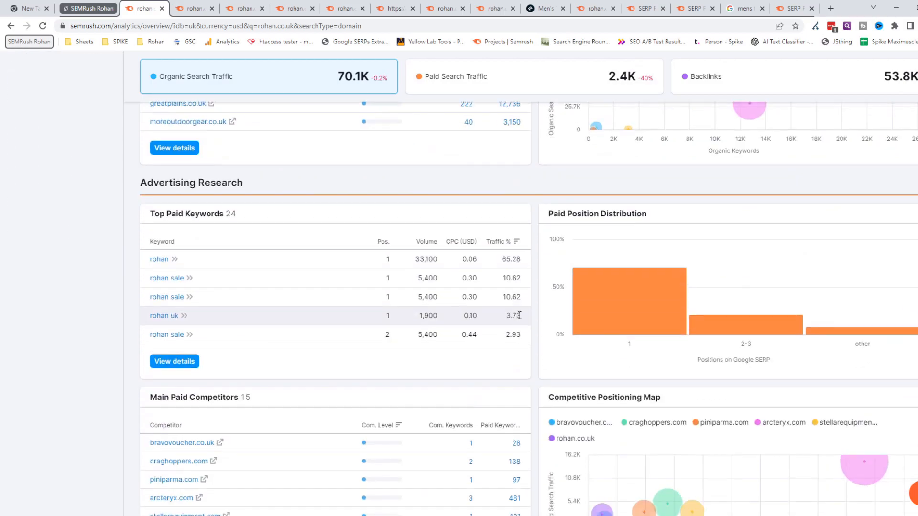
{"action": "scroll", "coordinate": [524, 357], "scroll_direction": "up", "scroll_amount": 9}
{"action": "scroll", "coordinate": [521, 352], "scroll_direction": "up", "scroll_amount": 15}
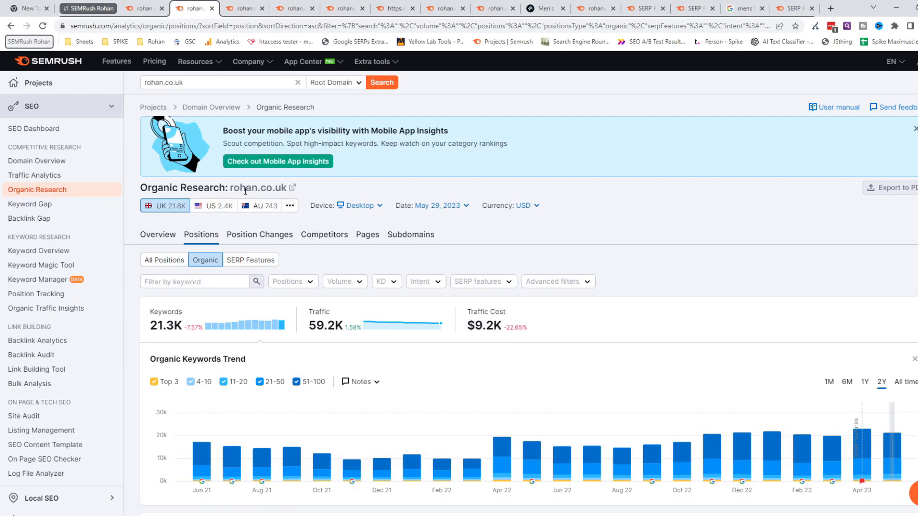
- Examine the rohan.co.uk organic positions report, including the search scope options, organic keywords trend and list of ranking keywords with their URLs
{"action": "left_click", "coordinate": [352, 86]}
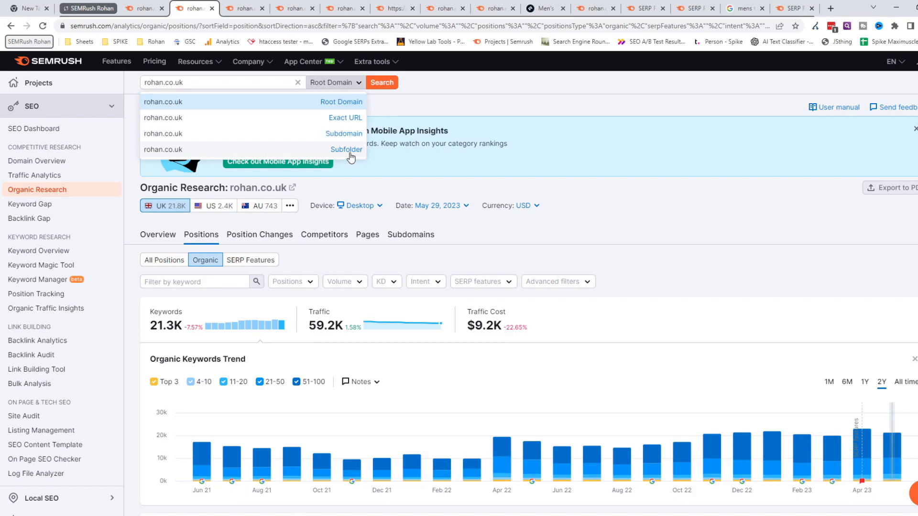
{"action": "left_click", "coordinate": [506, 106]}
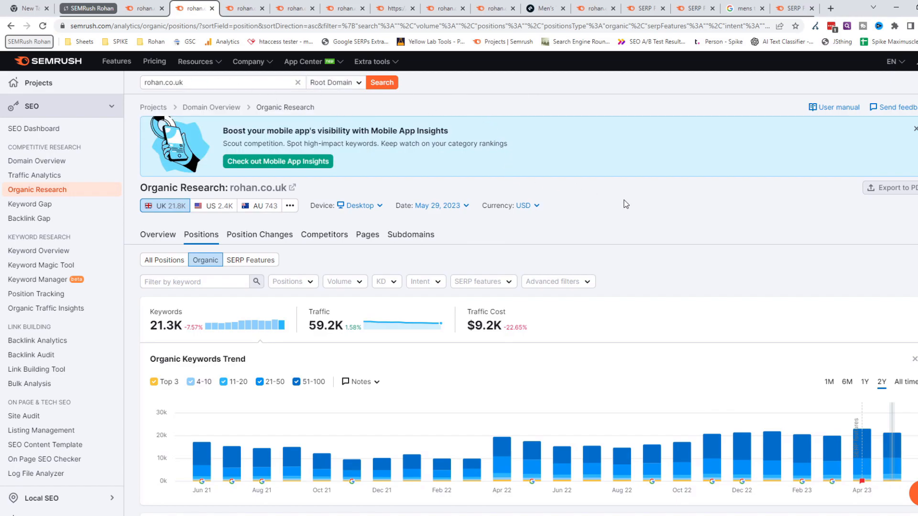
{"action": "scroll", "coordinate": [578, 202], "scroll_direction": "down", "scroll_amount": 2}
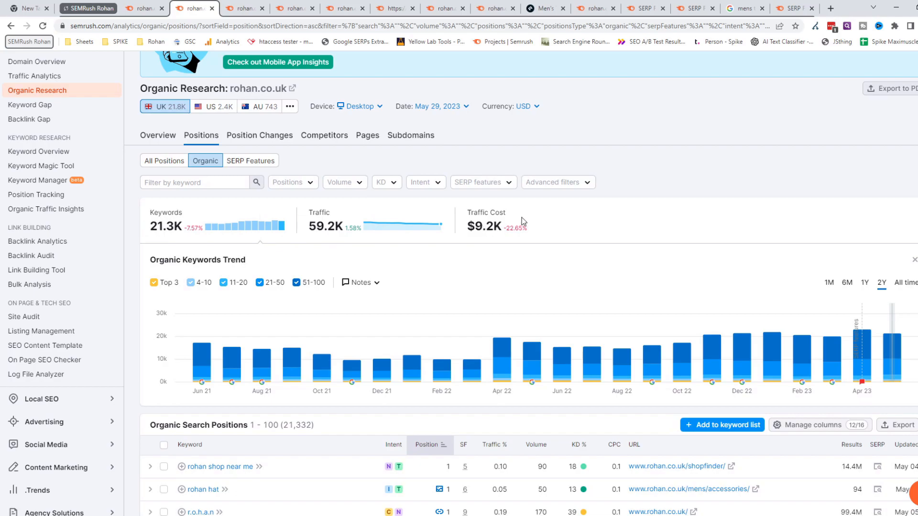
{"action": "mouse_move", "coordinate": [515, 232]}
{"action": "scroll", "coordinate": [661, 218], "scroll_direction": "down", "scroll_amount": 3}
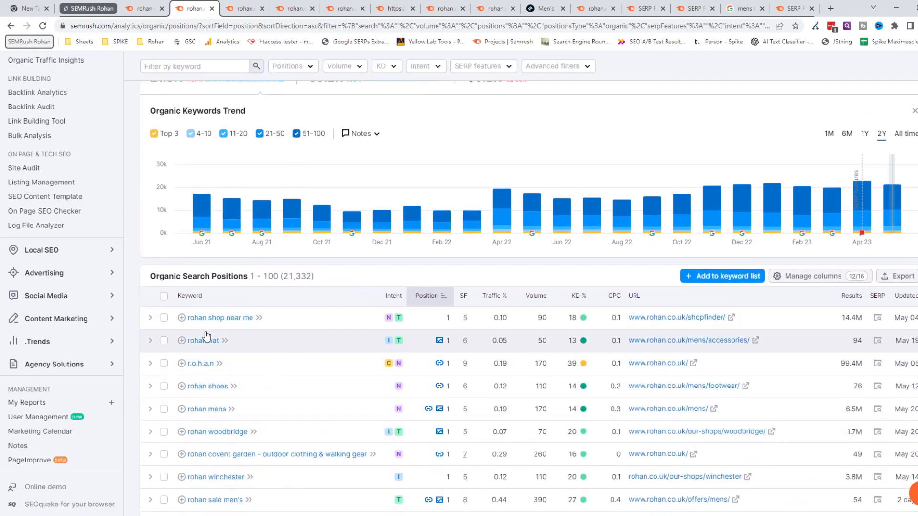
{"action": "scroll", "coordinate": [211, 421], "scroll_direction": "down", "scroll_amount": 3}
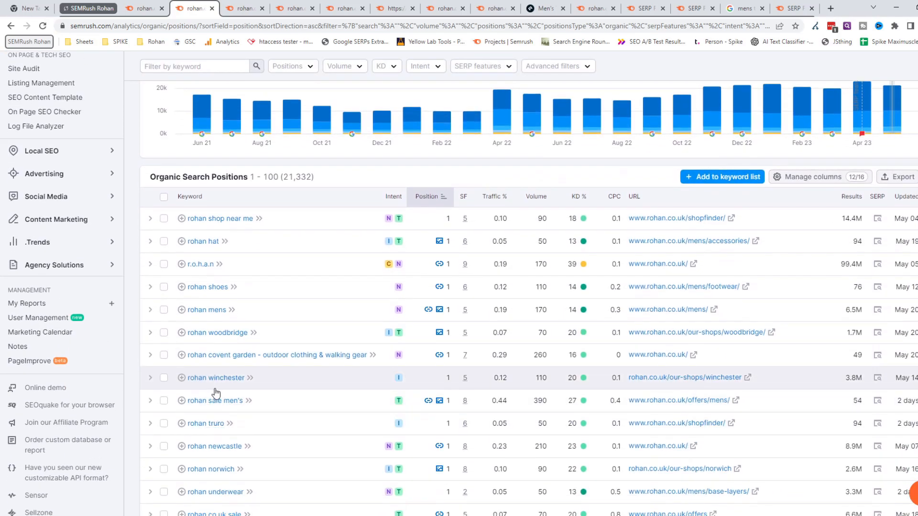
{"action": "scroll", "coordinate": [220, 364], "scroll_direction": "down", "scroll_amount": 2}
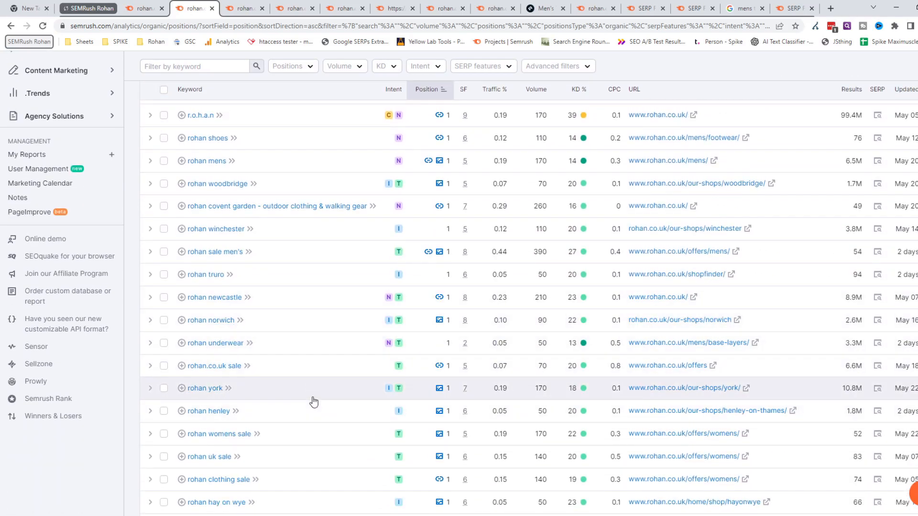
{"action": "scroll", "coordinate": [359, 342], "scroll_direction": "down", "scroll_amount": 1}
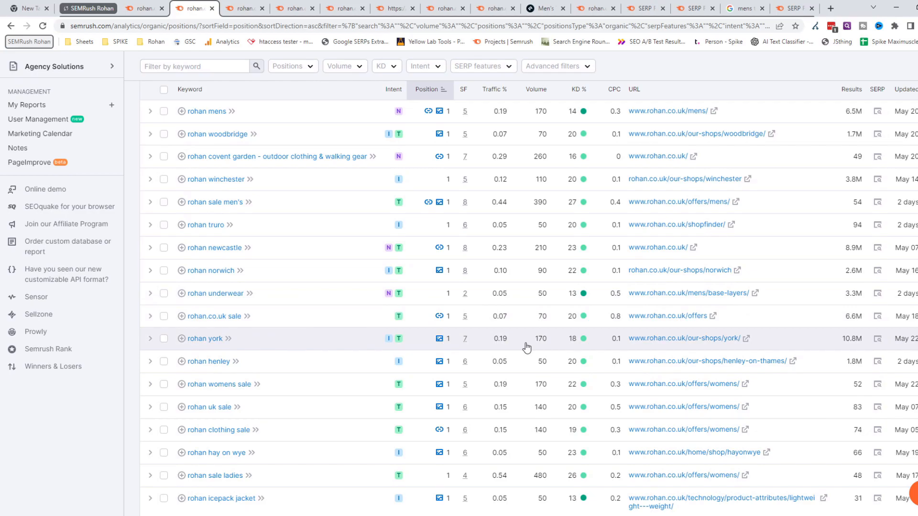
{"action": "scroll", "coordinate": [526, 348], "scroll_direction": "up", "scroll_amount": 5}
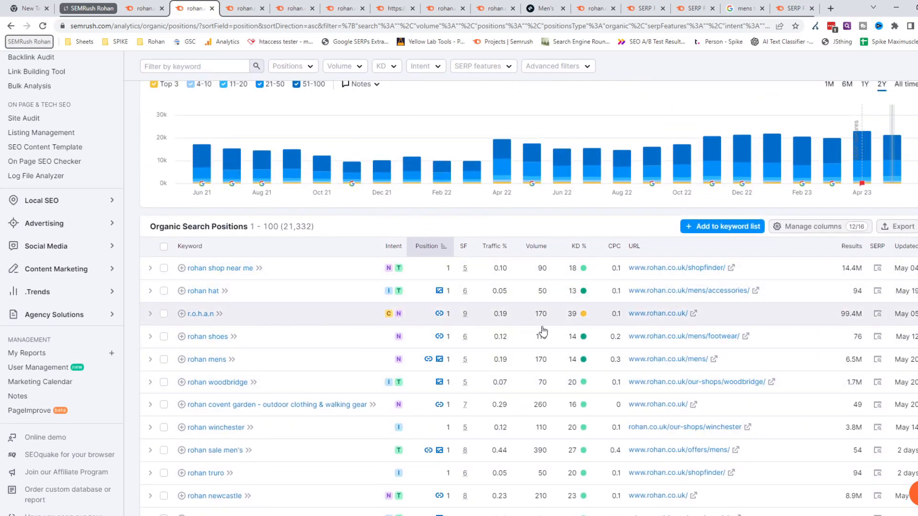
{"action": "scroll", "coordinate": [528, 328], "scroll_direction": "up", "scroll_amount": 3}
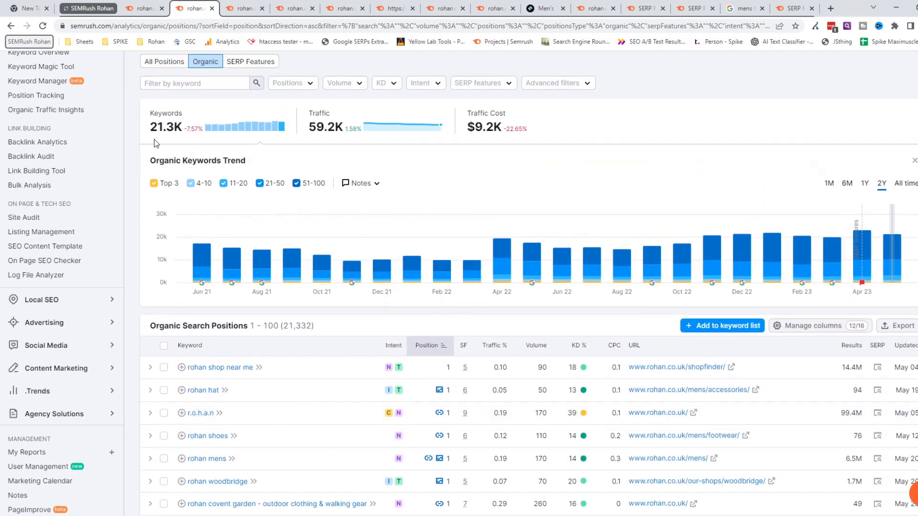
- View the export options for the organic search positions, then dismiss them without exporting
{"action": "left_click", "coordinate": [900, 329]}
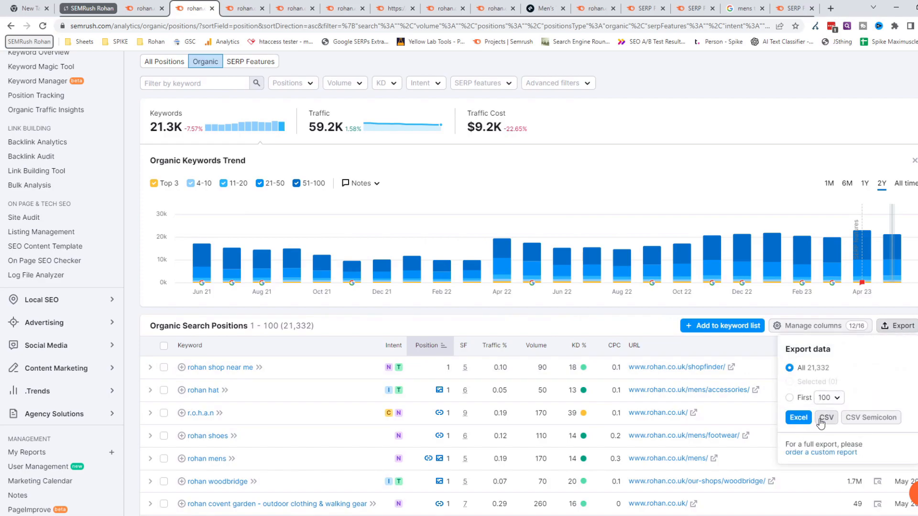
{"action": "left_click", "coordinate": [587, 317]}
{"action": "scroll", "coordinate": [690, 286], "scroll_direction": "up", "scroll_amount": 4}
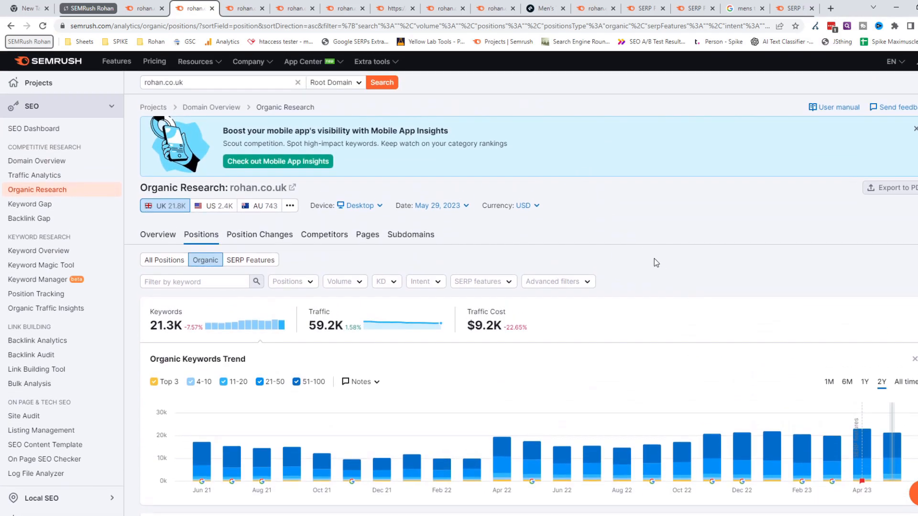
- Review the two-year organic keywords trend alongside the search volumes in the unfiltered positions list
{"action": "scroll", "coordinate": [712, 273], "scroll_direction": "down", "scroll_amount": 3}
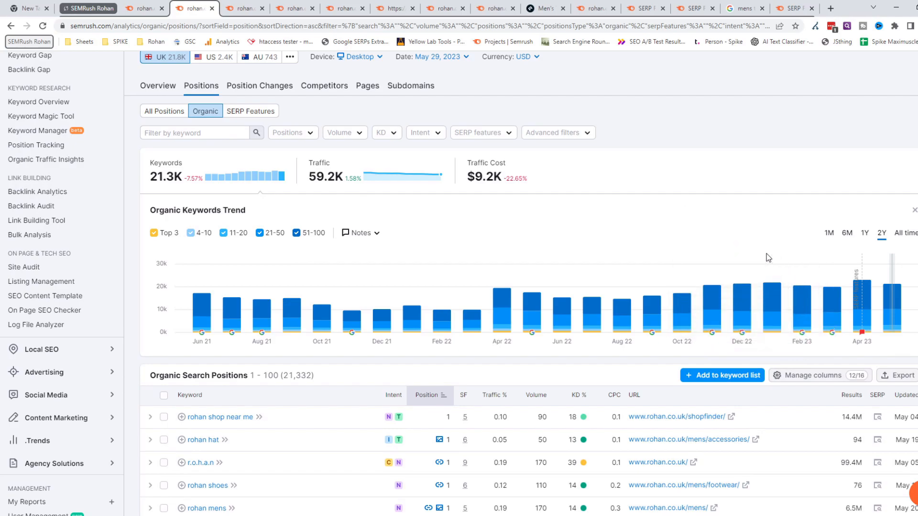
{"action": "scroll", "coordinate": [654, 256], "scroll_direction": "up", "scroll_amount": 3}
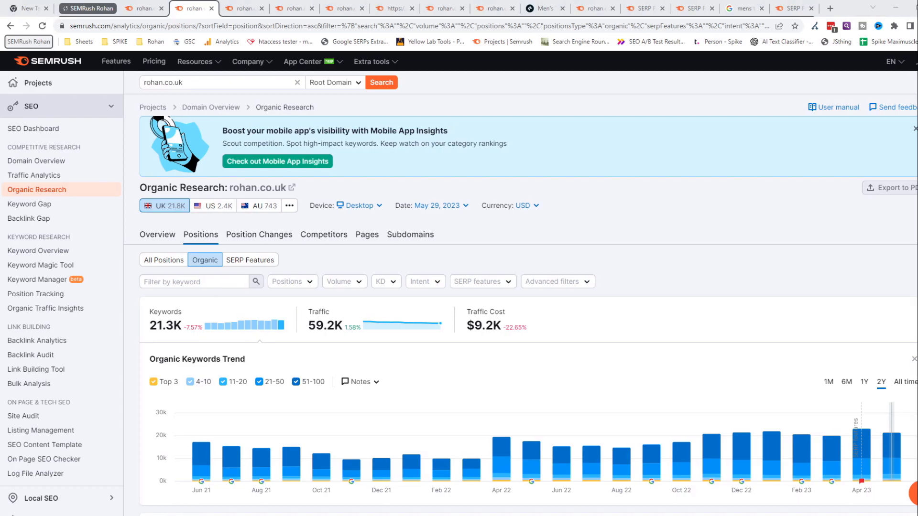
{"action": "left_click", "coordinate": [842, 440]}
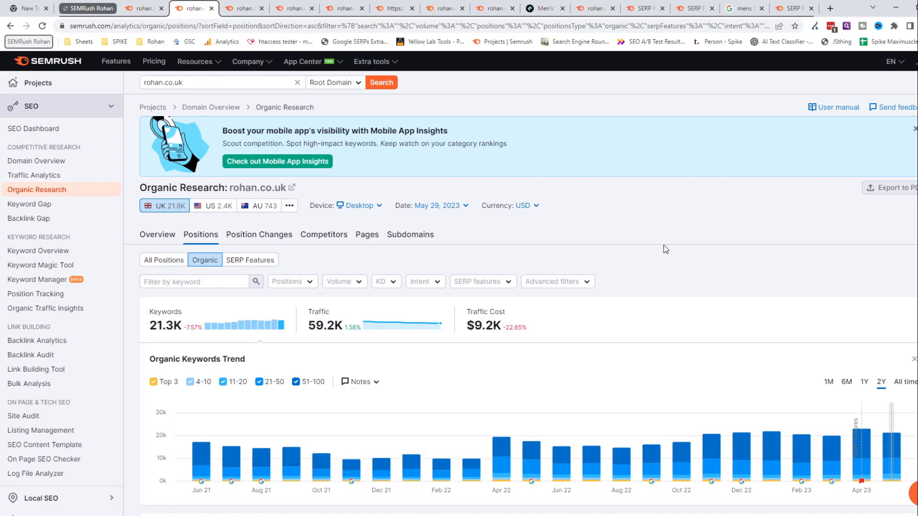
{"action": "scroll", "coordinate": [645, 241], "scroll_direction": "down", "scroll_amount": 6}
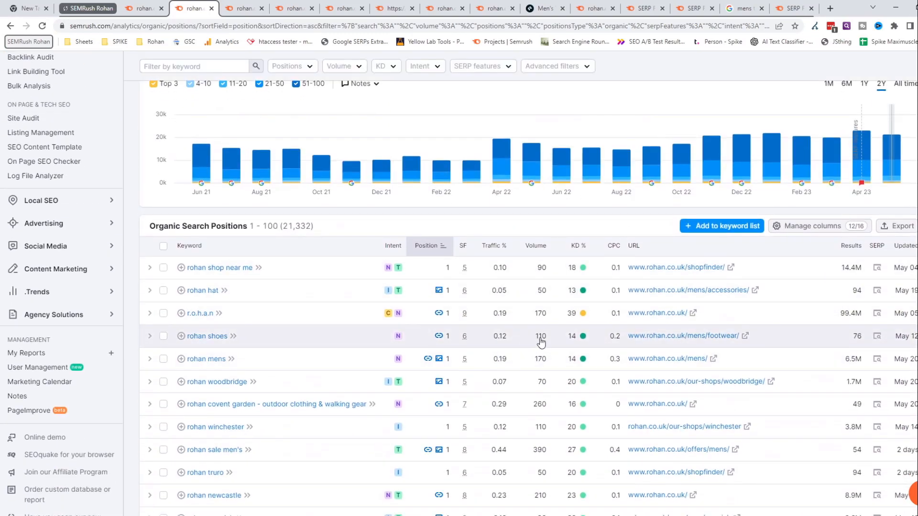
{"action": "scroll", "coordinate": [545, 335], "scroll_direction": "up", "scroll_amount": 6}
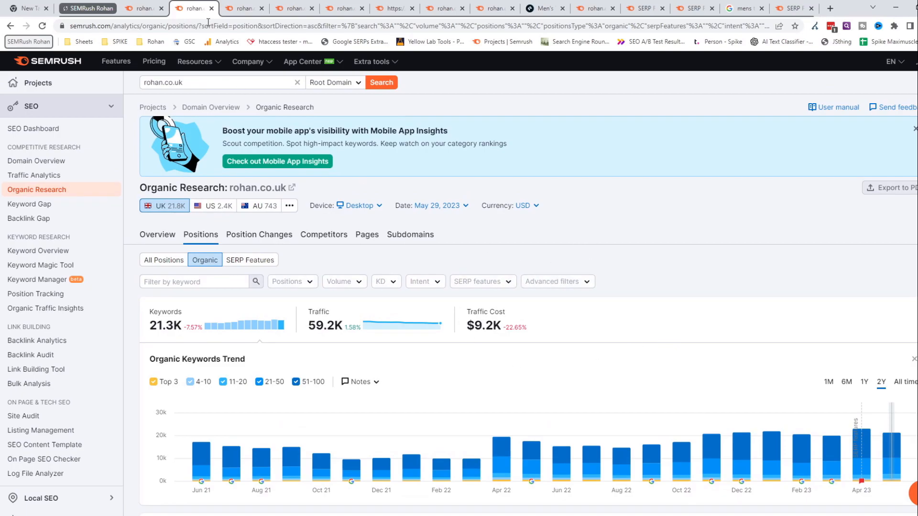
- Switch to the Top 10 filtered positions report and inspect the sizing-information URL exclusion in its advanced filters
{"action": "left_click", "coordinate": [233, 12]}
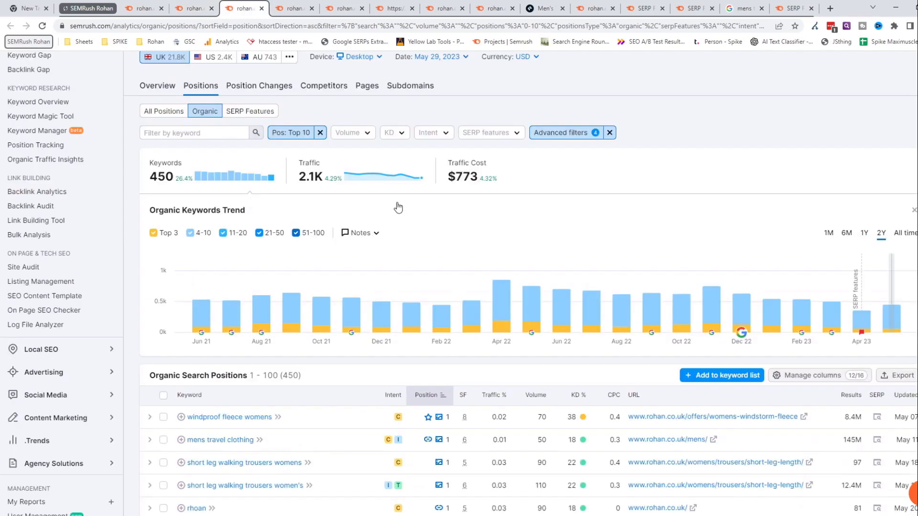
{"action": "scroll", "coordinate": [592, 231], "scroll_direction": "up", "scroll_amount": 2}
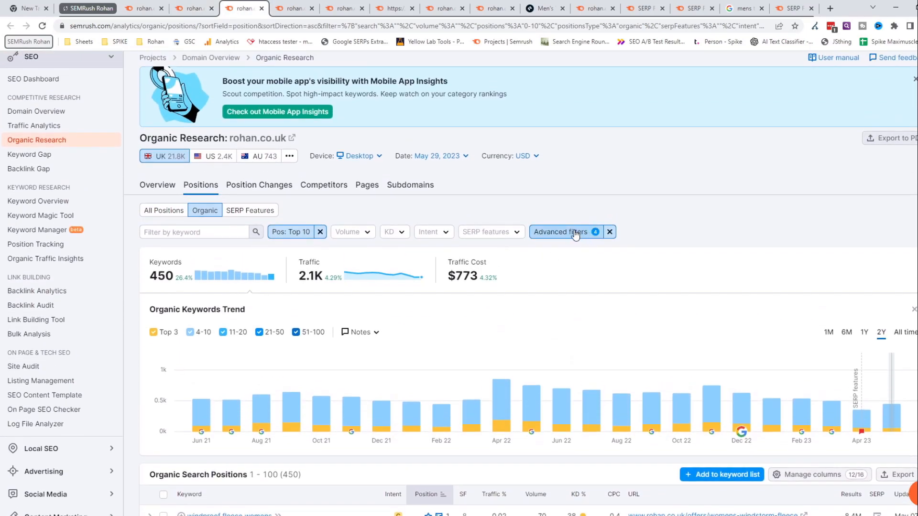
{"action": "left_click", "coordinate": [575, 234]}
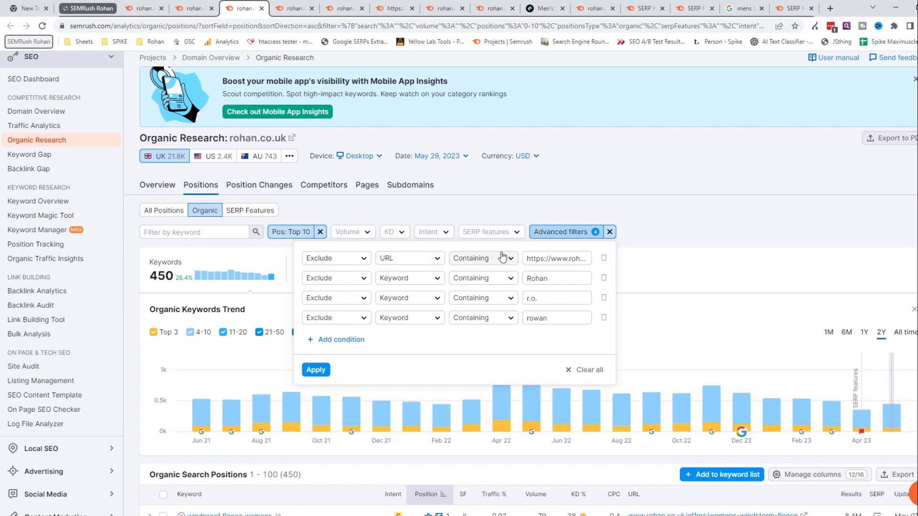
{"action": "left_click_drag", "start_coordinate": [540, 259], "coordinate": [598, 265]}
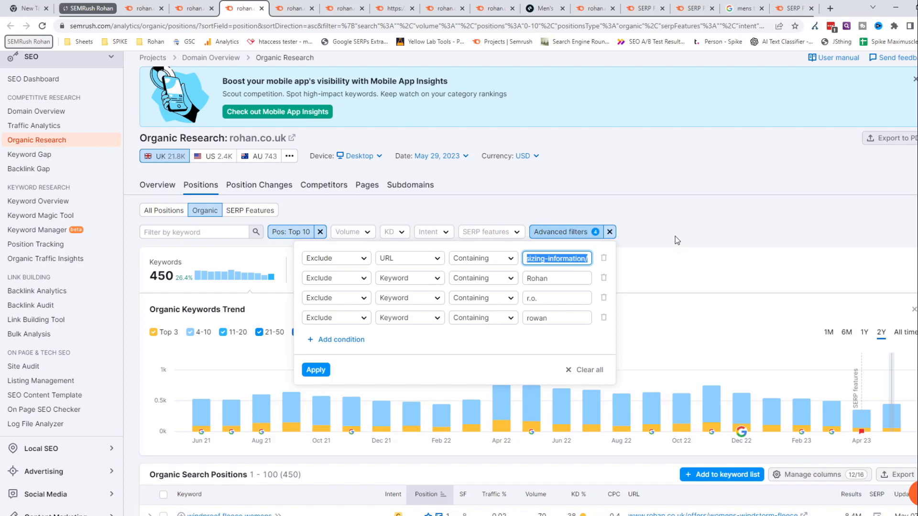
{"action": "left_click", "coordinate": [665, 224]}
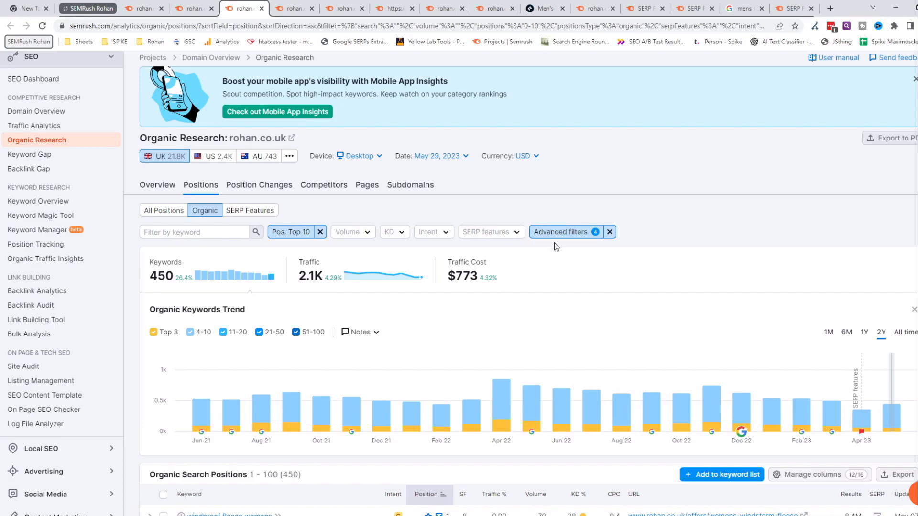
- Check the filtered keywords' ranking URLs and review the advanced filter exclusions for the sizing-information URL and the keywords Rohan, r.o. and rowan
{"action": "scroll", "coordinate": [556, 246], "scroll_direction": "down", "scroll_amount": 4}
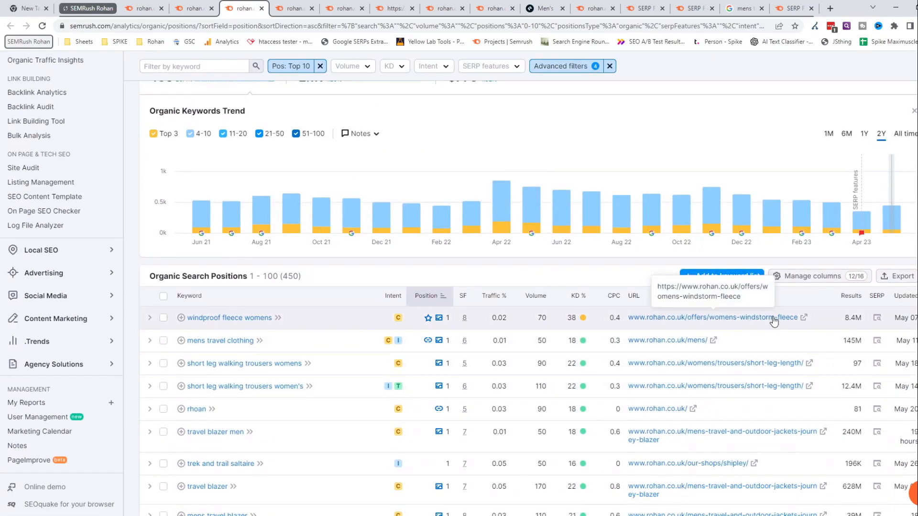
{"action": "scroll", "coordinate": [765, 297], "scroll_direction": "up", "scroll_amount": 5}
{"action": "left_click", "coordinate": [573, 287]}
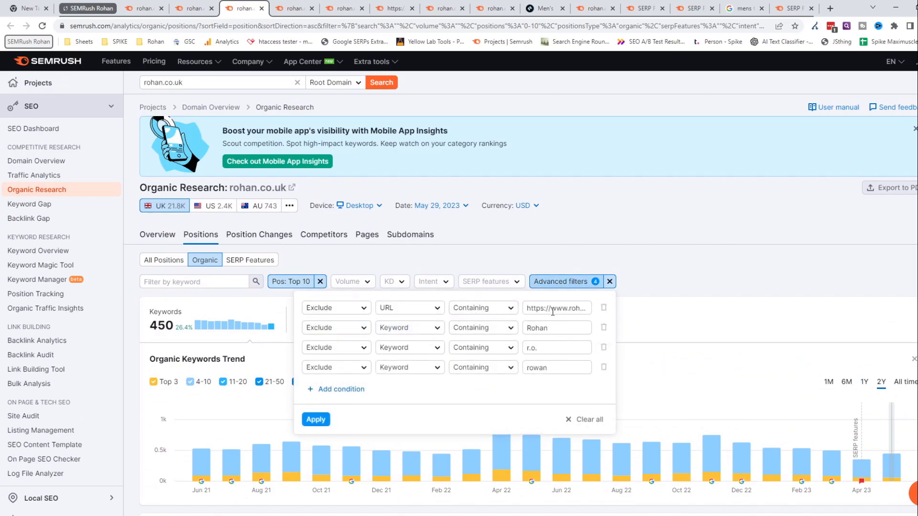
{"action": "left_click_drag", "start_coordinate": [551, 309], "coordinate": [592, 310]}
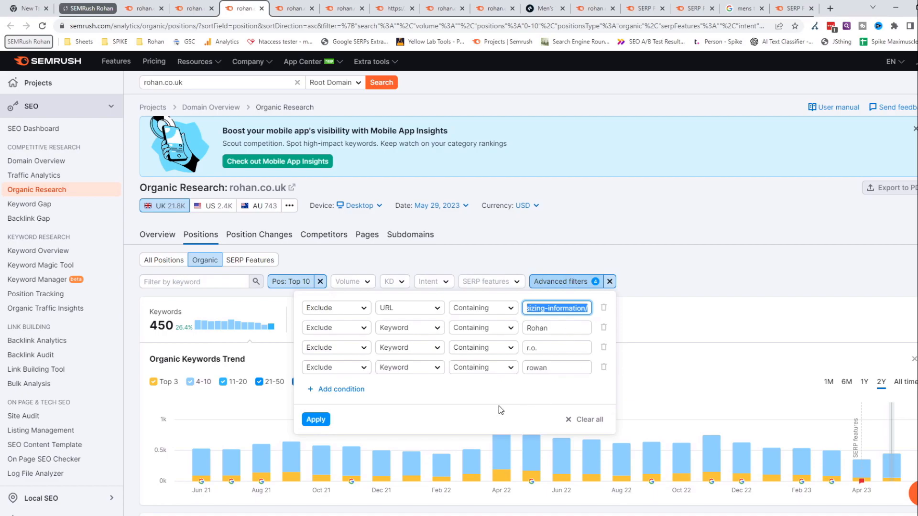
{"action": "left_click", "coordinate": [561, 386]}
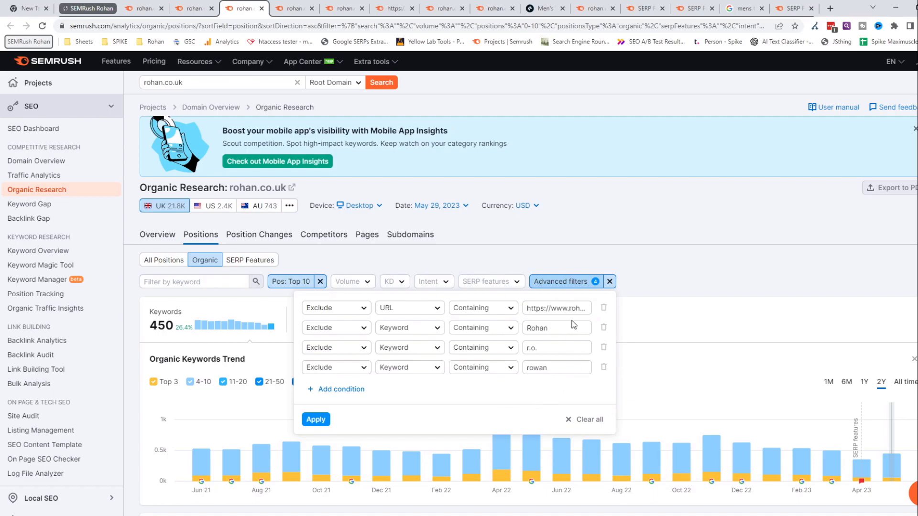
{"action": "left_click", "coordinate": [550, 328]}
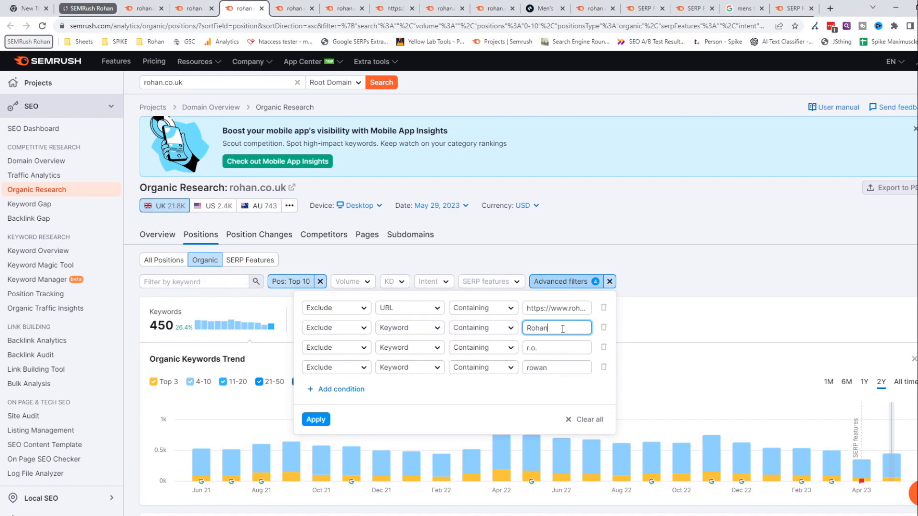
{"action": "triple_click", "coordinate": [538, 348]}
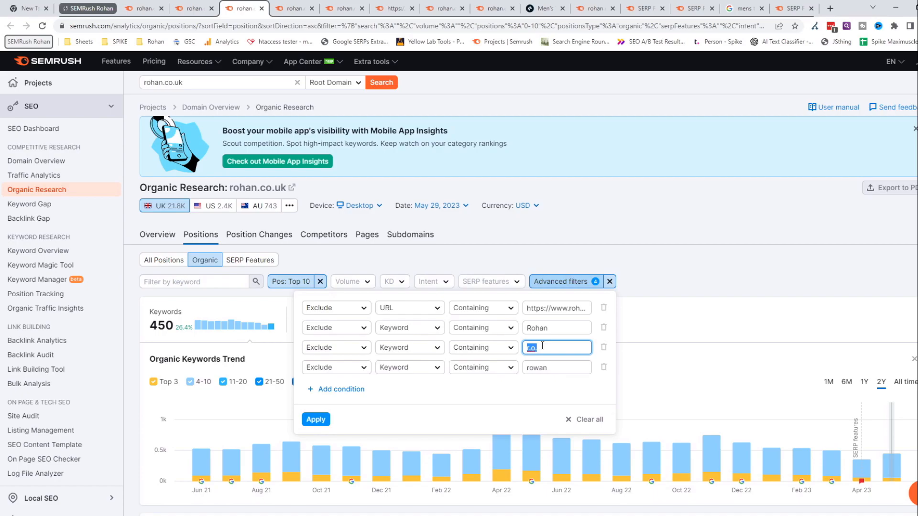
{"action": "left_click", "coordinate": [555, 367]}
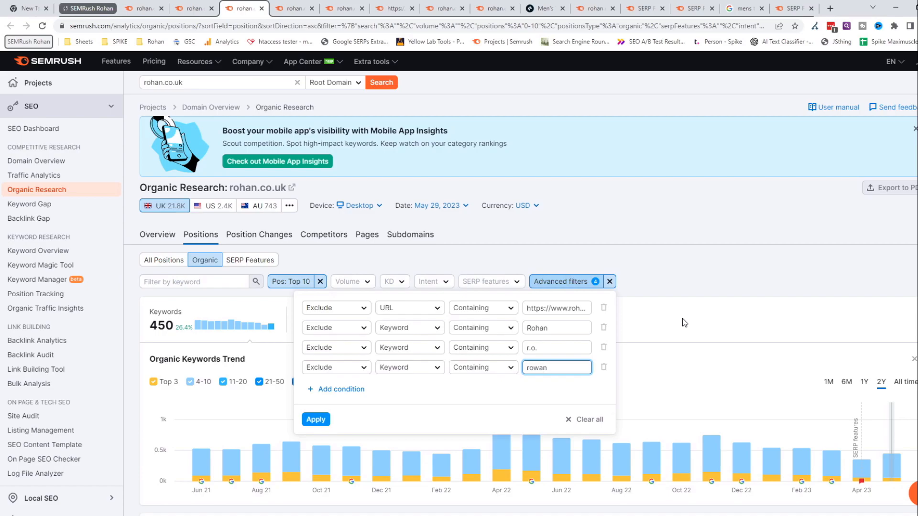
{"action": "left_click", "coordinate": [723, 255]}
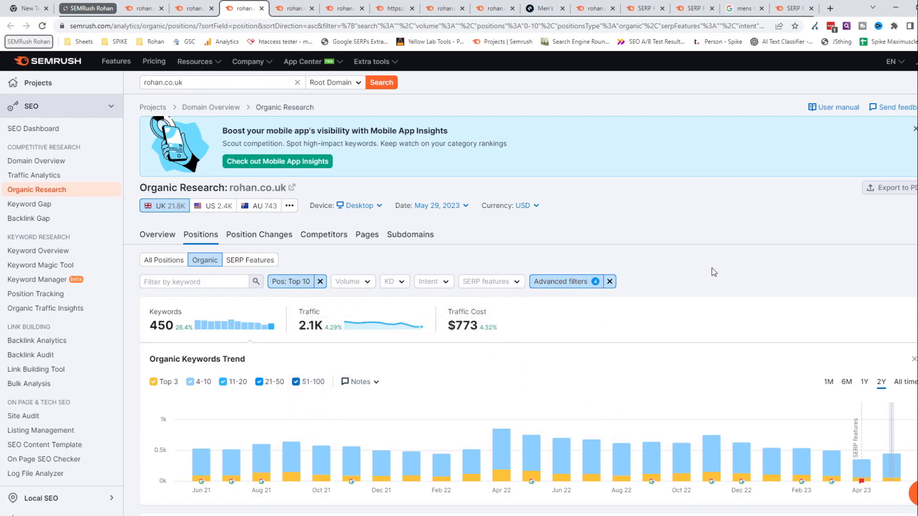
- Check the ranking ranges offered by the position filter in the Top 10 report, then dismiss them
{"action": "left_click", "coordinate": [289, 283]}
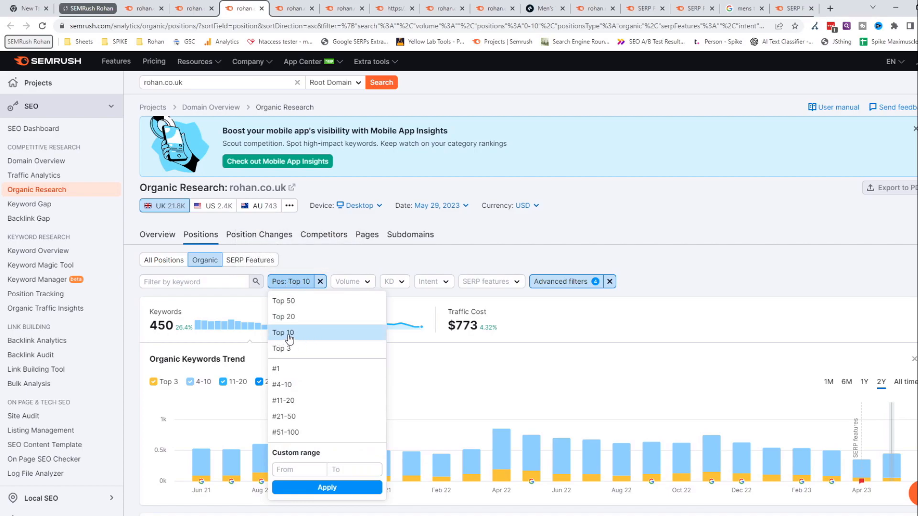
{"action": "left_click", "coordinate": [680, 274]}
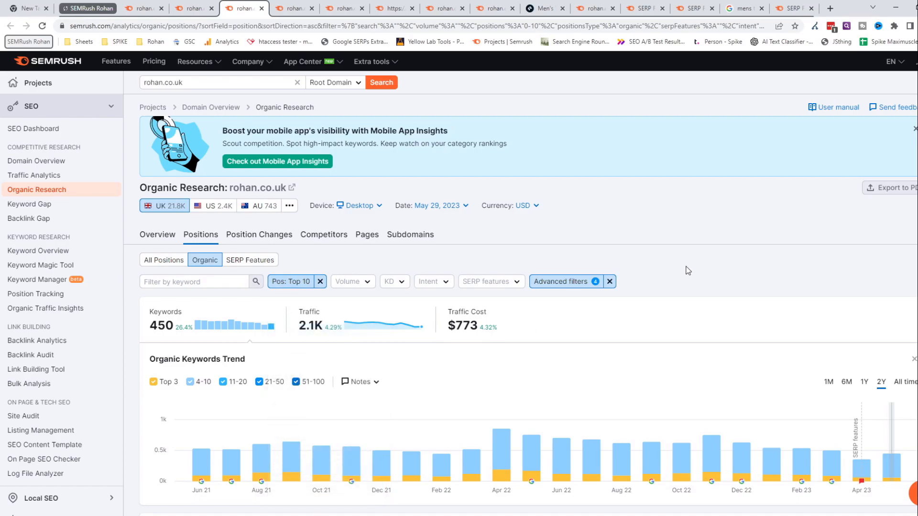
{"action": "scroll", "coordinate": [726, 267], "scroll_direction": "down", "scroll_amount": 2}
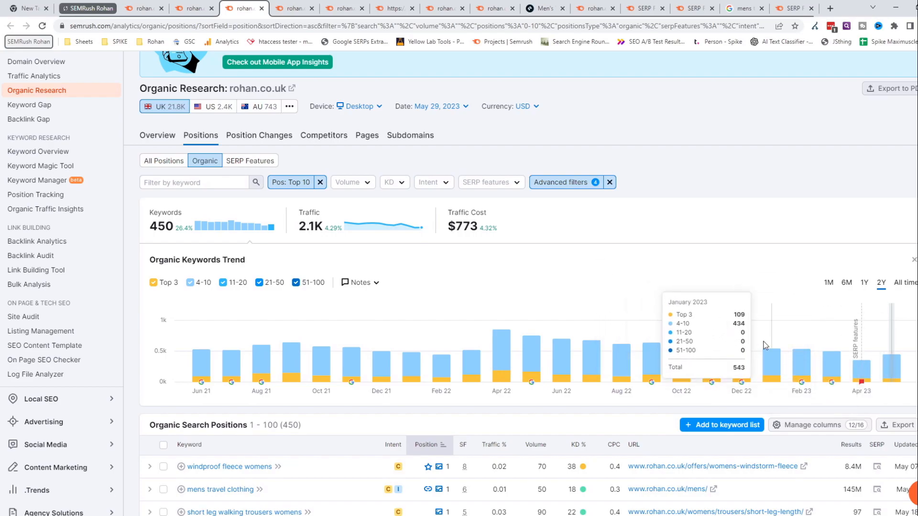
- Compare the unfiltered organic positions report with the Top 10 filtered report's keywords trend and positions list
{"action": "left_click", "coordinate": [188, 9]}
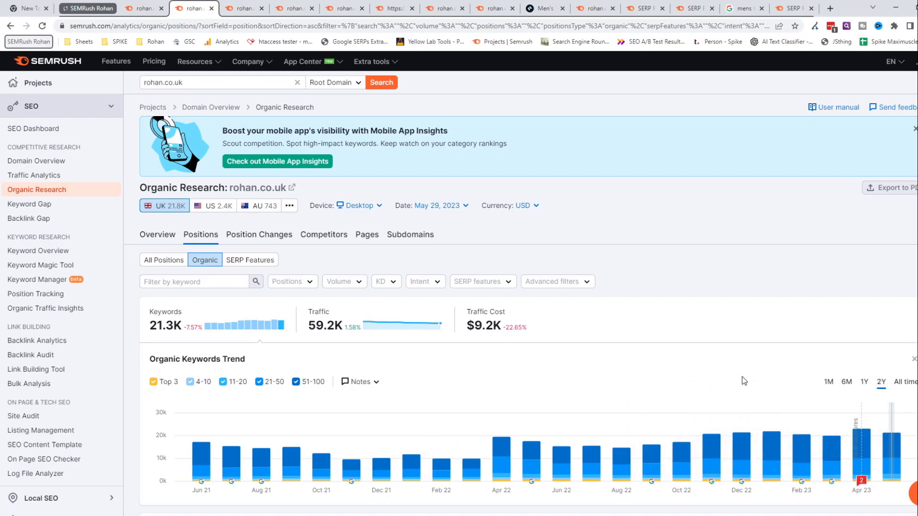
{"action": "left_click", "coordinate": [232, 8]}
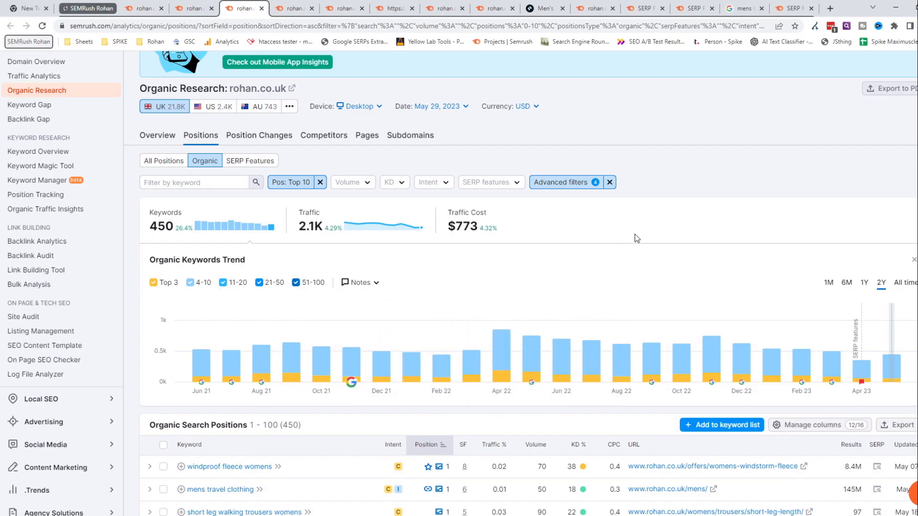
{"action": "scroll", "coordinate": [713, 235], "scroll_direction": "down", "scroll_amount": 3}
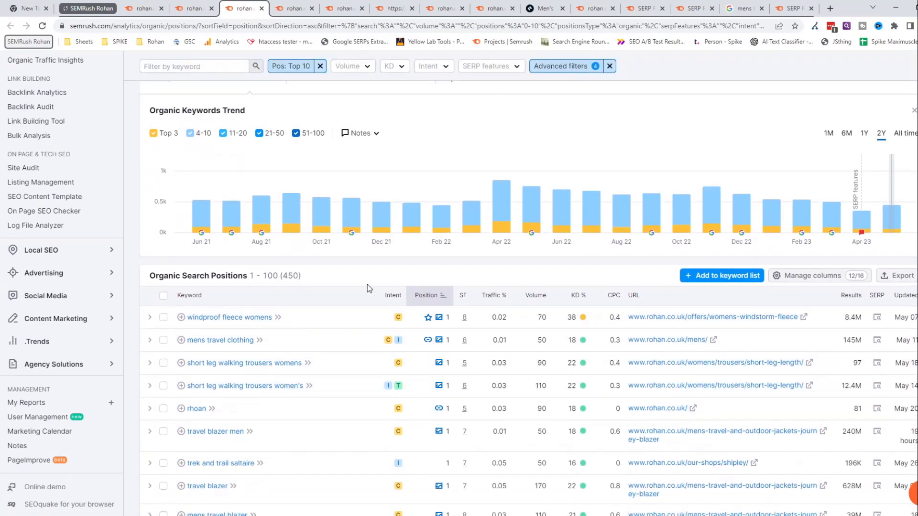
{"action": "scroll", "coordinate": [231, 200], "scroll_direction": "up", "scroll_amount": 1}
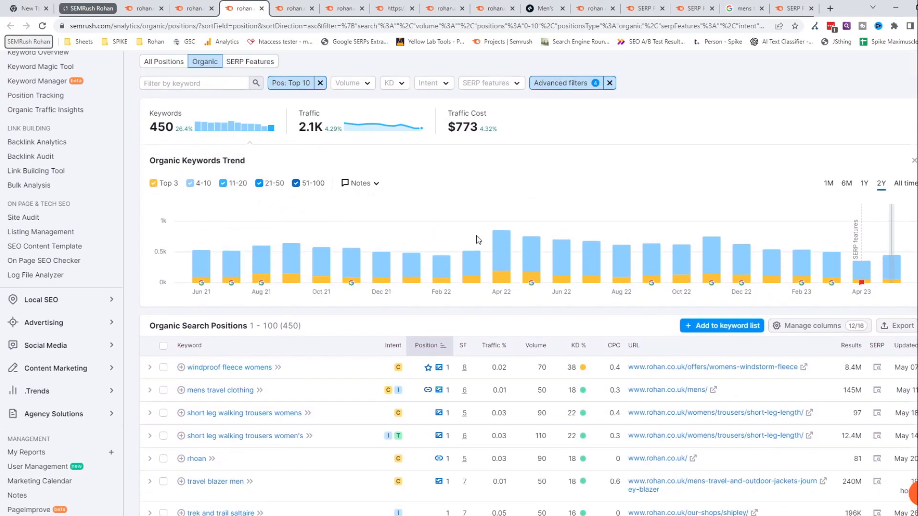
- View the export options for the Top 10 filtered positions, dismiss them, and look through the filtered keywords
{"action": "left_click", "coordinate": [909, 330]}
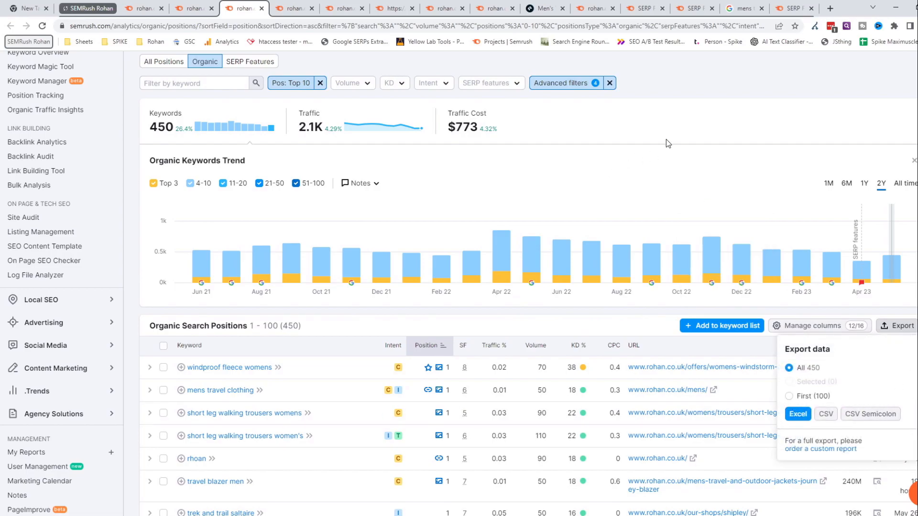
{"action": "left_click", "coordinate": [758, 126]}
{"action": "scroll", "coordinate": [704, 213], "scroll_direction": "down", "scroll_amount": 2}
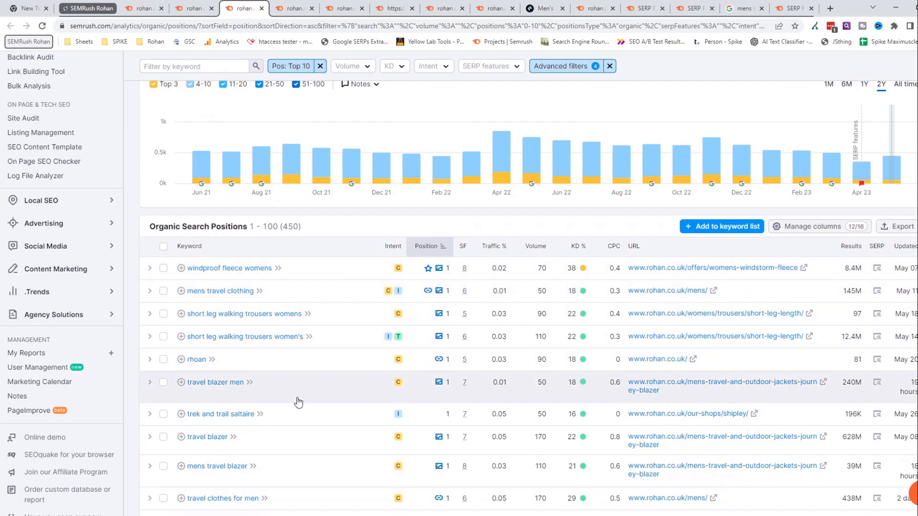
{"action": "scroll", "coordinate": [306, 397], "scroll_direction": "down", "scroll_amount": 3}
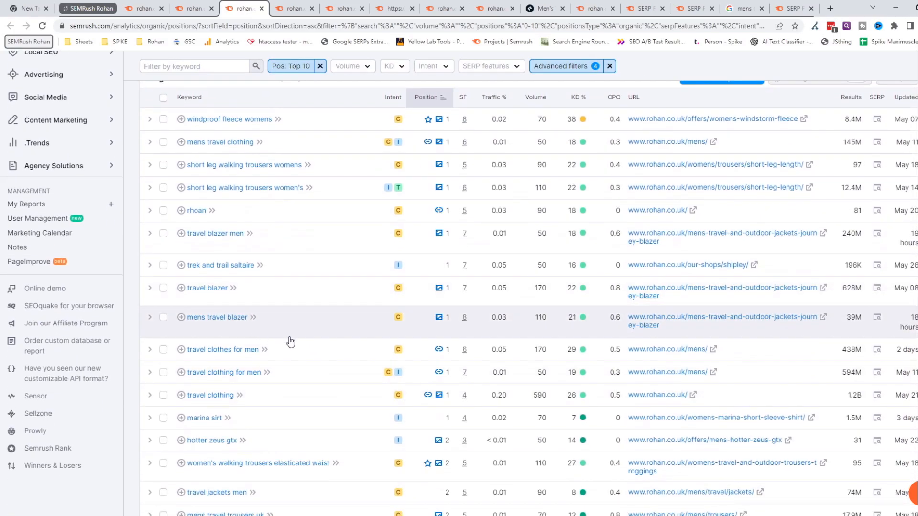
{"action": "scroll", "coordinate": [382, 316], "scroll_direction": "up", "scroll_amount": 4}
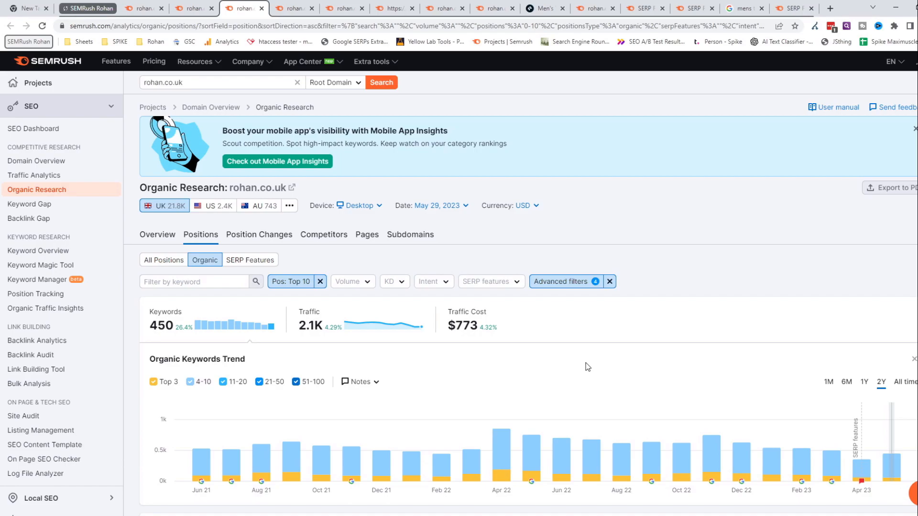
- Switch to the positions #11–20 report and inspect its advanced filters, including the keyword condition containing waterproof
{"action": "left_click", "coordinate": [287, 8]}
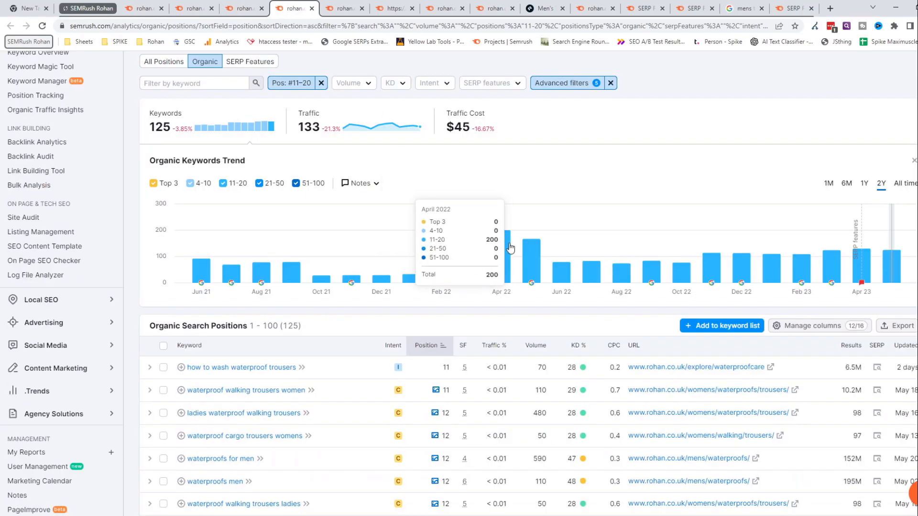
{"action": "scroll", "coordinate": [683, 279], "scroll_direction": "up", "scroll_amount": 2}
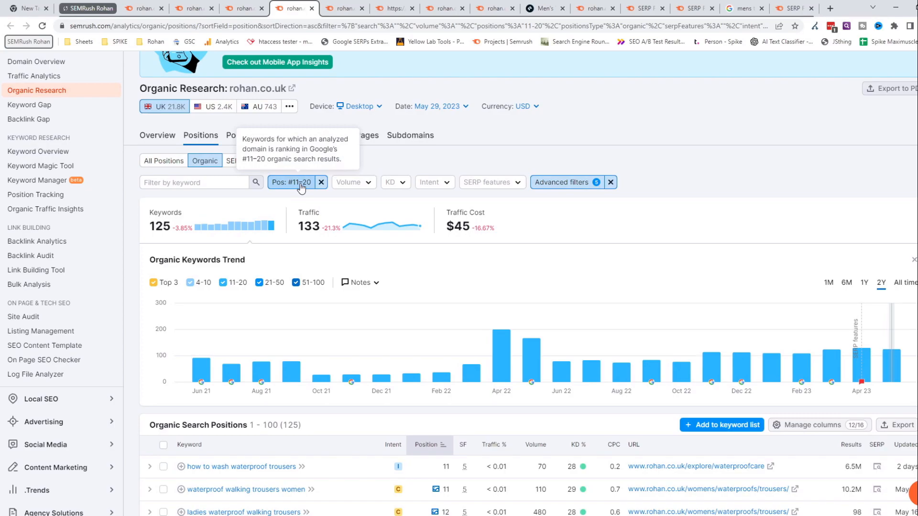
{"action": "left_click", "coordinate": [567, 182]}
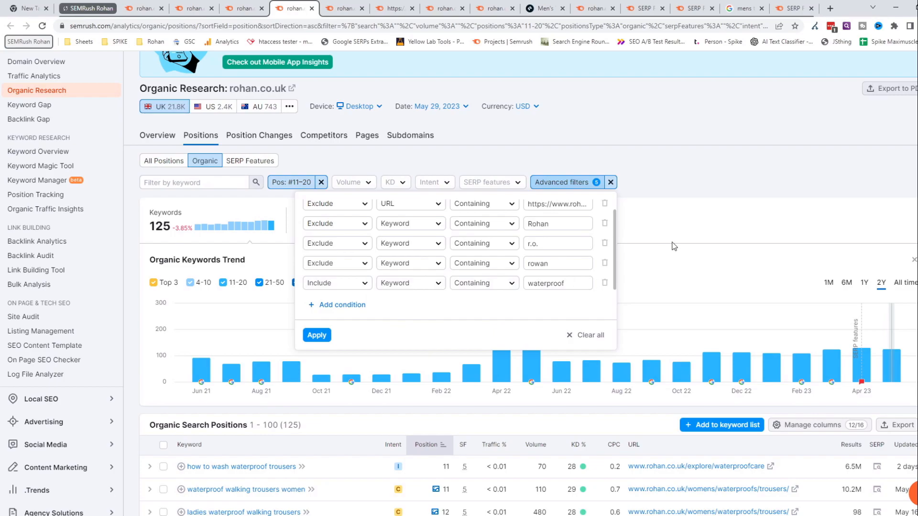
{"action": "left_click", "coordinate": [686, 185]}
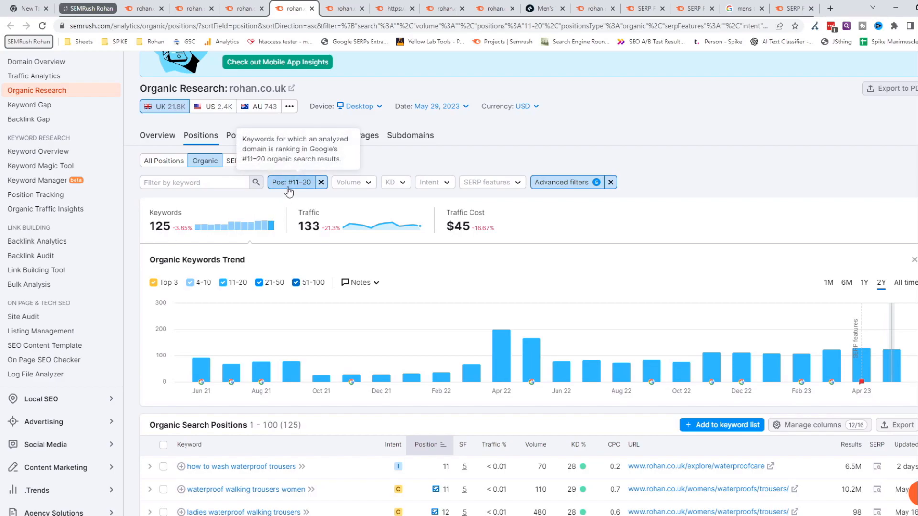
- Look through the waterproof keywords in positions 11–20, checking their search volumes and ranking URLs
{"action": "scroll", "coordinate": [636, 245], "scroll_direction": "down", "scroll_amount": 3}
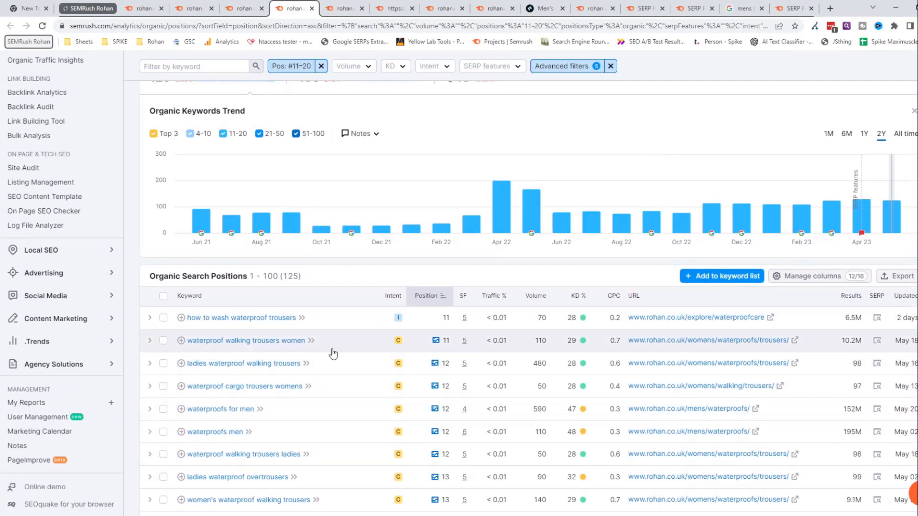
{"action": "scroll", "coordinate": [249, 320], "scroll_direction": "down", "scroll_amount": 2}
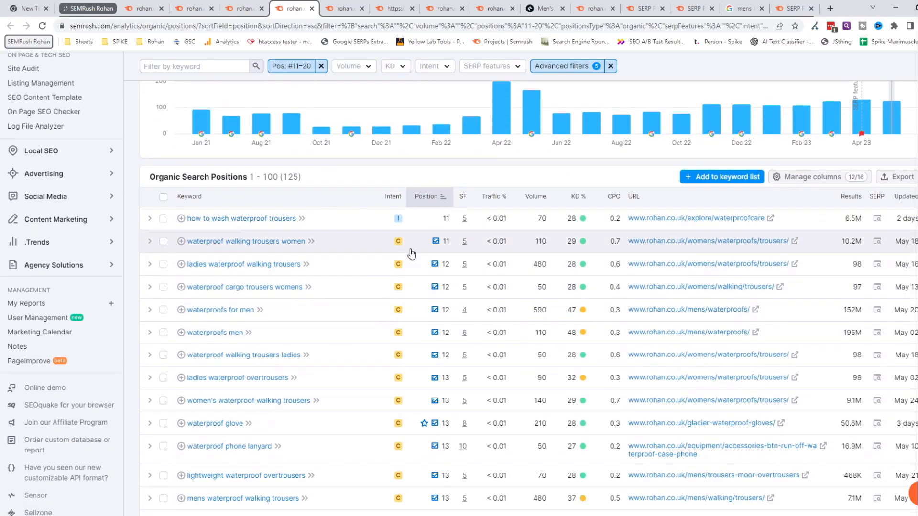
{"action": "scroll", "coordinate": [325, 334], "scroll_direction": "down", "scroll_amount": 3}
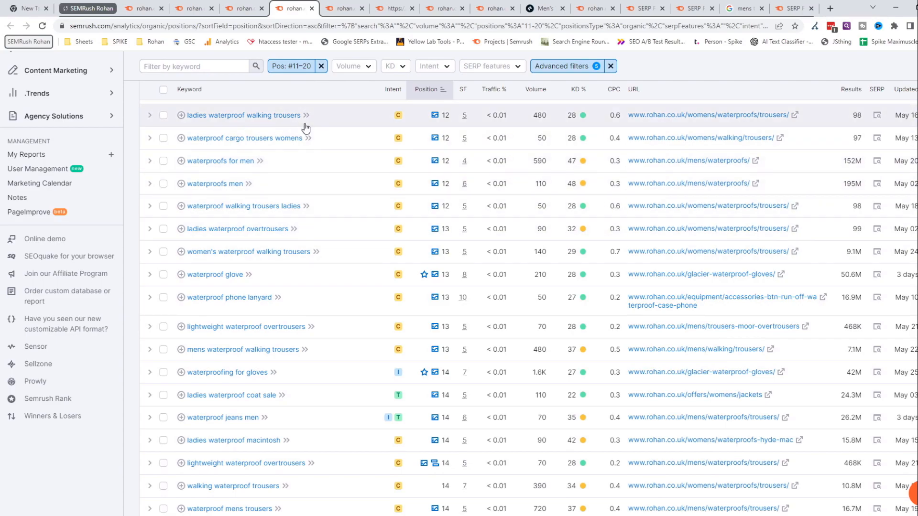
{"action": "scroll", "coordinate": [346, 244], "scroll_direction": "down", "scroll_amount": 2}
{"action": "scroll", "coordinate": [365, 274], "scroll_direction": "down", "scroll_amount": 3}
{"action": "scroll", "coordinate": [409, 198], "scroll_direction": "up", "scroll_amount": 8}
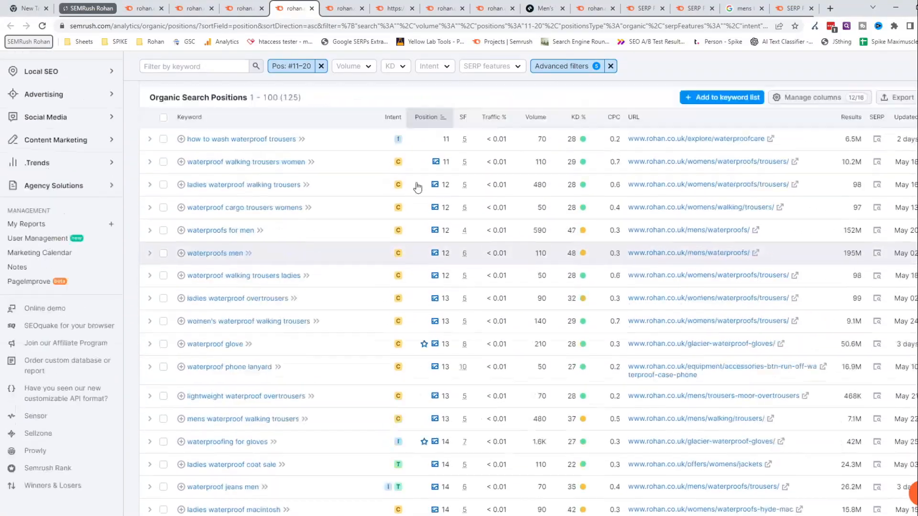
- Recheck the include condition for keywords containing waterproof in the advanced filters, then dismiss them
{"action": "left_click", "coordinate": [583, 72]}
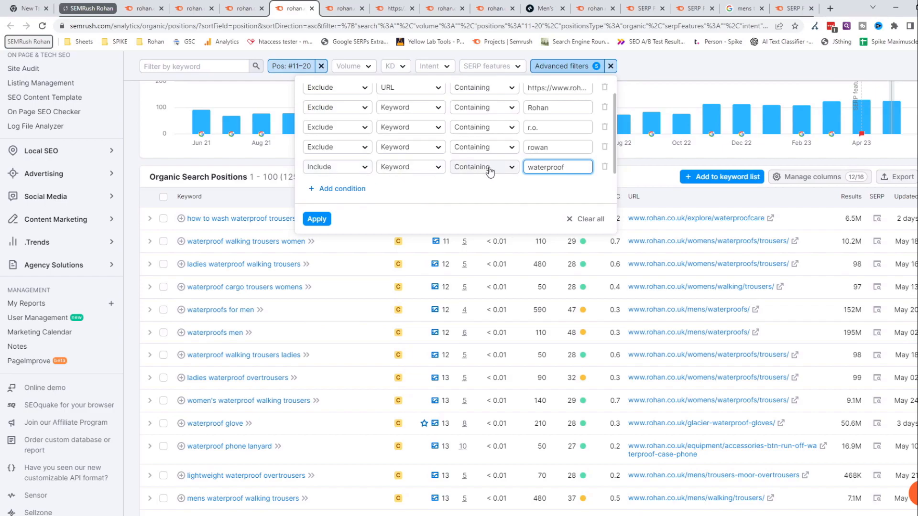
{"action": "left_click", "coordinate": [543, 171]}
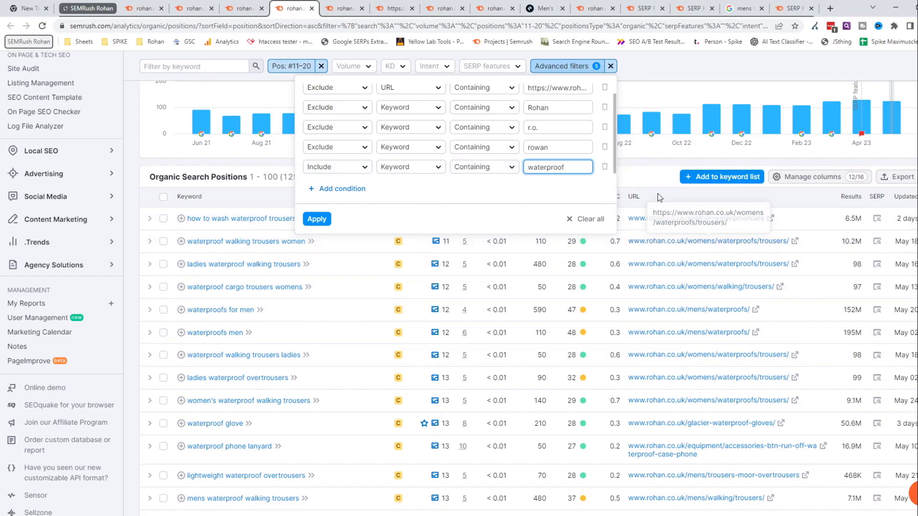
{"action": "left_click", "coordinate": [622, 183]}
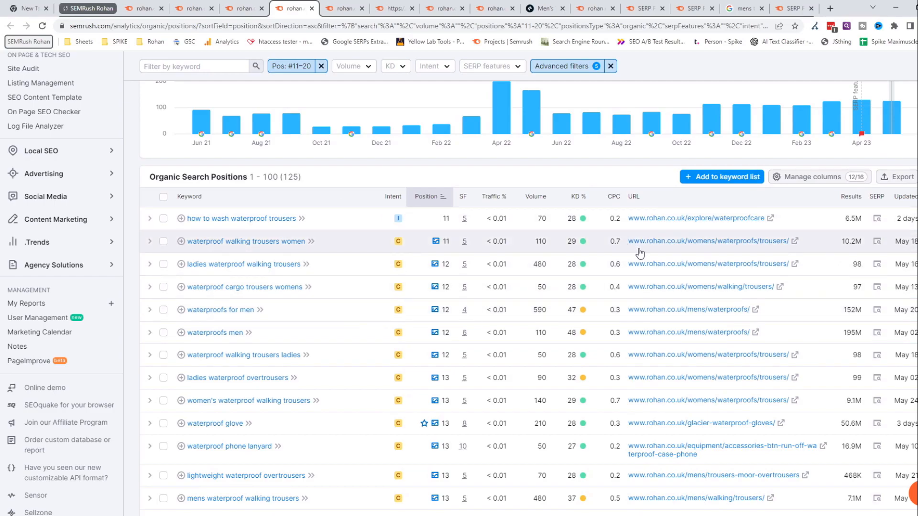
- Review the two-year trend for the waterproof keywords, then return to the Top 10 report's keywords trend
{"action": "scroll", "coordinate": [640, 253], "scroll_direction": "up", "scroll_amount": 2}
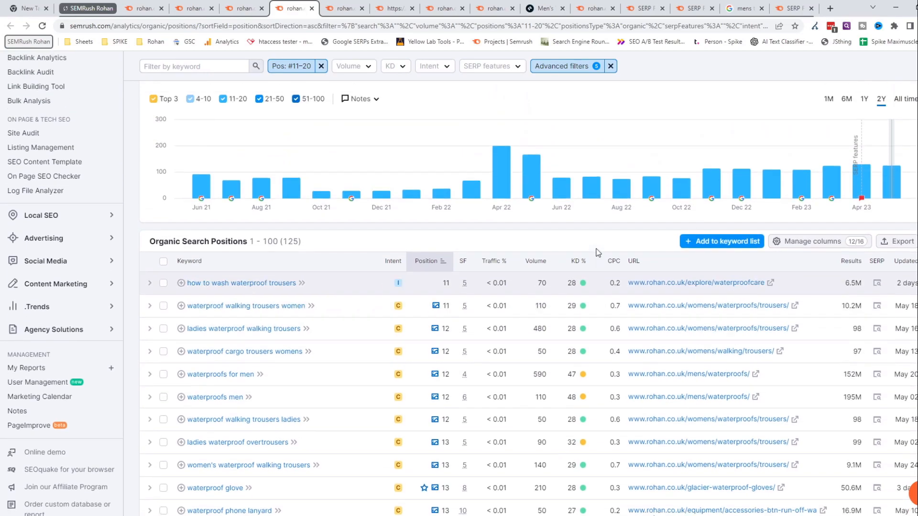
{"action": "scroll", "coordinate": [541, 245], "scroll_direction": "up", "scroll_amount": 3}
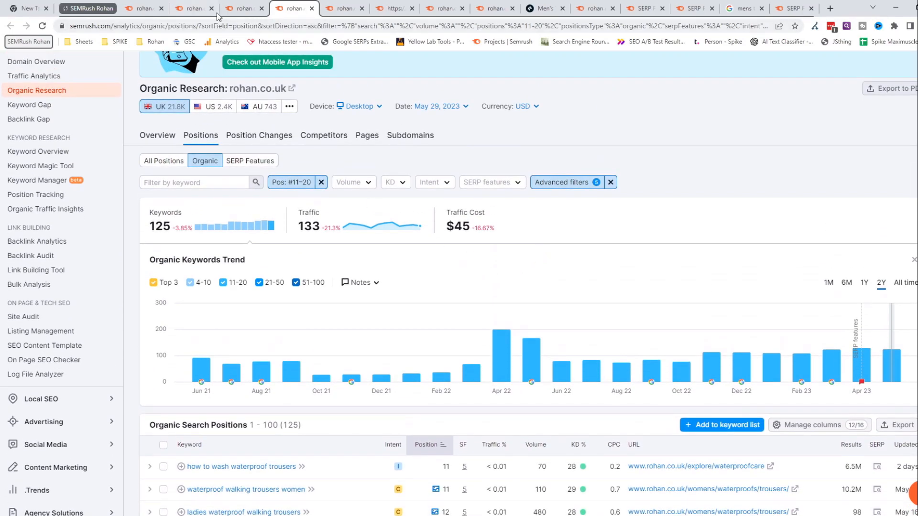
{"action": "left_click", "coordinate": [243, 8]}
{"action": "scroll", "coordinate": [715, 248], "scroll_direction": "down", "scroll_amount": 2}
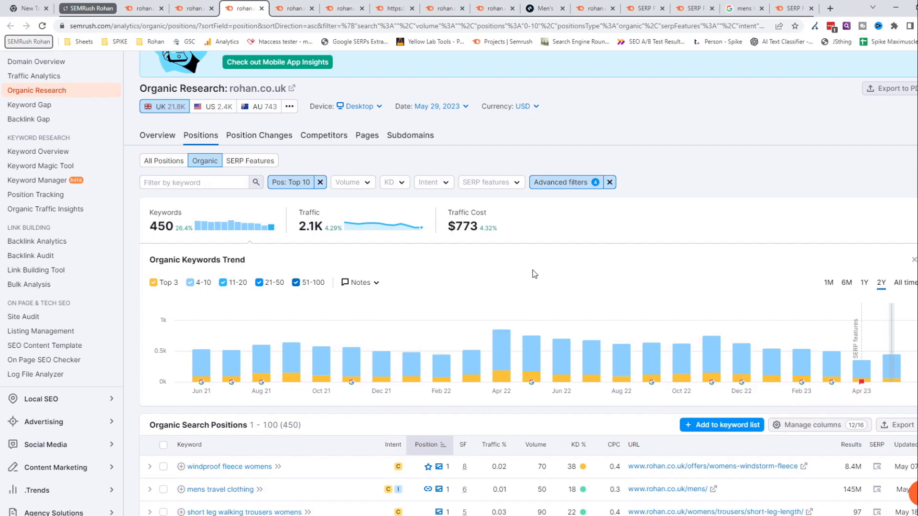
{"action": "left_click", "coordinate": [295, 6]}
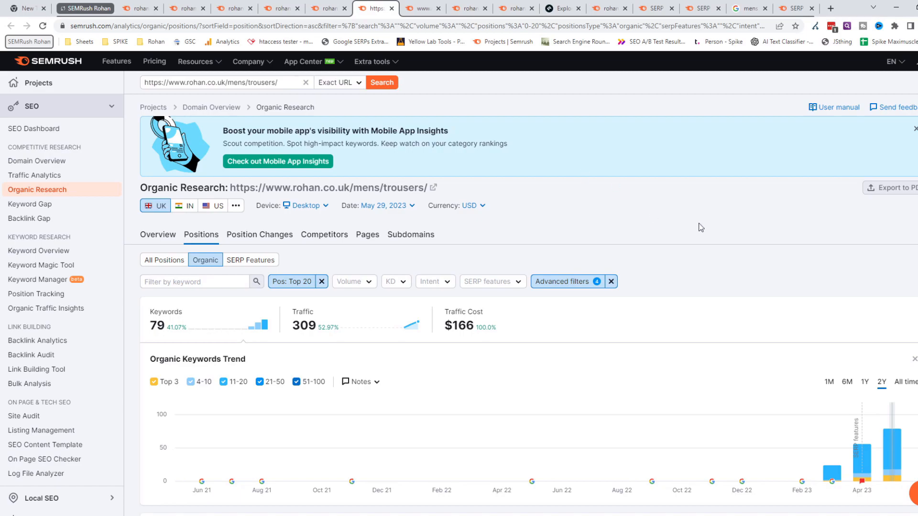
{"action": "scroll", "coordinate": [707, 234], "scroll_direction": "down", "scroll_amount": 2}
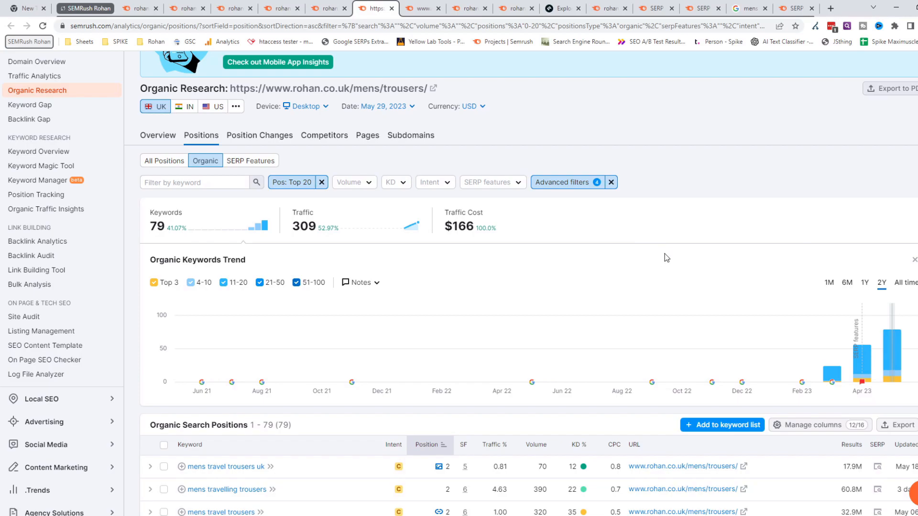
{"action": "scroll", "coordinate": [527, 283], "scroll_direction": "down", "scroll_amount": 3}
{"action": "scroll", "coordinate": [527, 283], "scroll_direction": "down", "scroll_amount": 1}
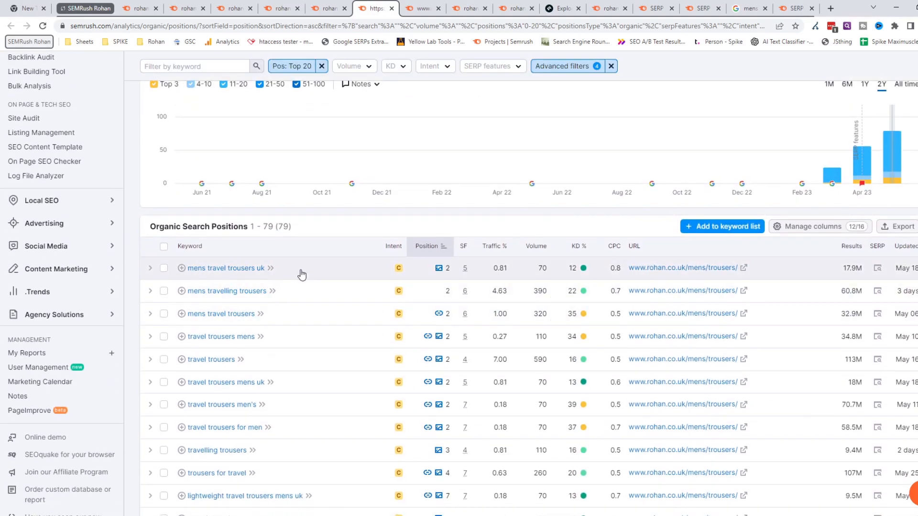
{"action": "scroll", "coordinate": [301, 275], "scroll_direction": "up", "scroll_amount": 4}
{"action": "scroll", "coordinate": [410, 262], "scroll_direction": "down", "scroll_amount": 4}
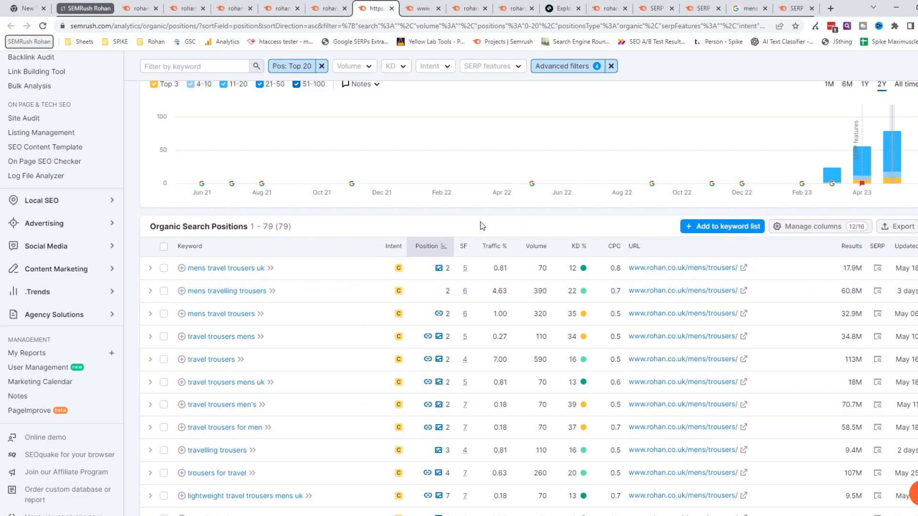
{"action": "scroll", "coordinate": [482, 225], "scroll_direction": "down", "scroll_amount": 3}
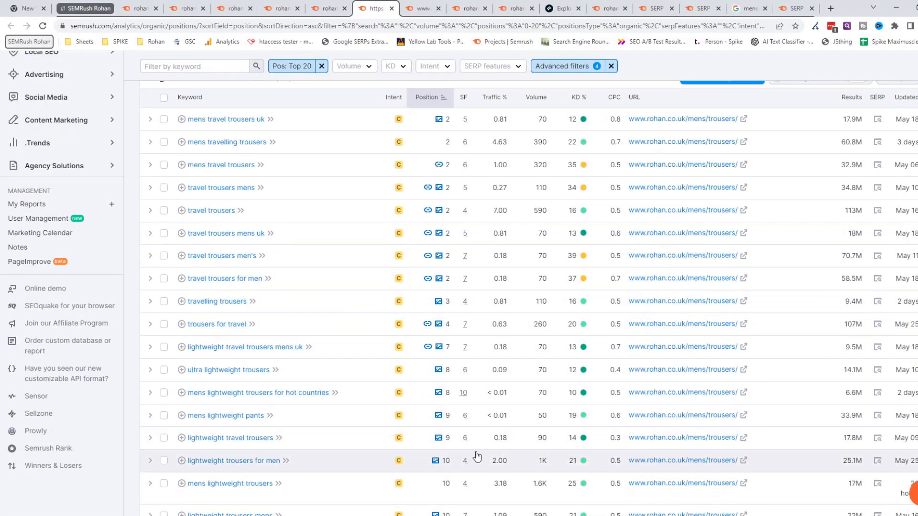
{"action": "scroll", "coordinate": [500, 217], "scroll_direction": "up", "scroll_amount": 1}
{"action": "scroll", "coordinate": [499, 217], "scroll_direction": "up", "scroll_amount": 1}
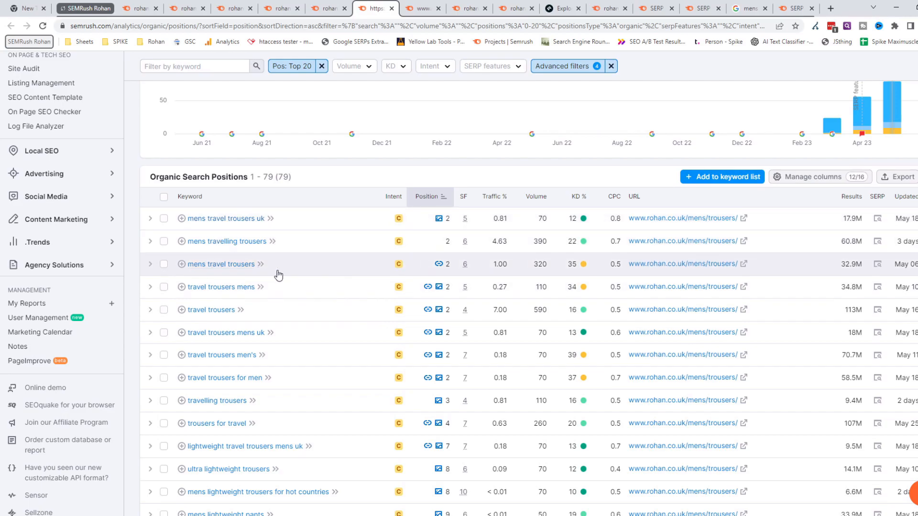
{"action": "scroll", "coordinate": [391, 269], "scroll_direction": "up", "scroll_amount": 4}
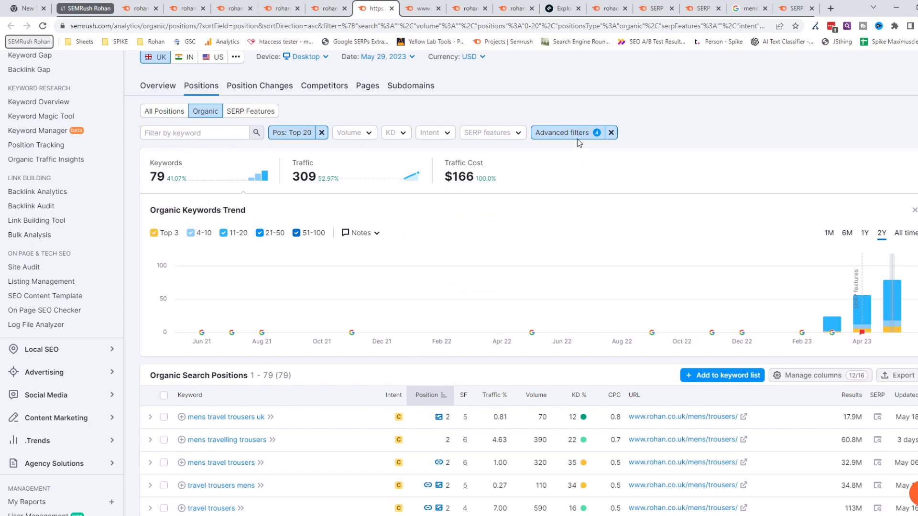
- Inspect the men's trousers report's advanced filter exclusions for the keywords Rohan, r.o. and rowan, then dismiss them and review the keywords trend
{"action": "left_click", "coordinate": [556, 138]}
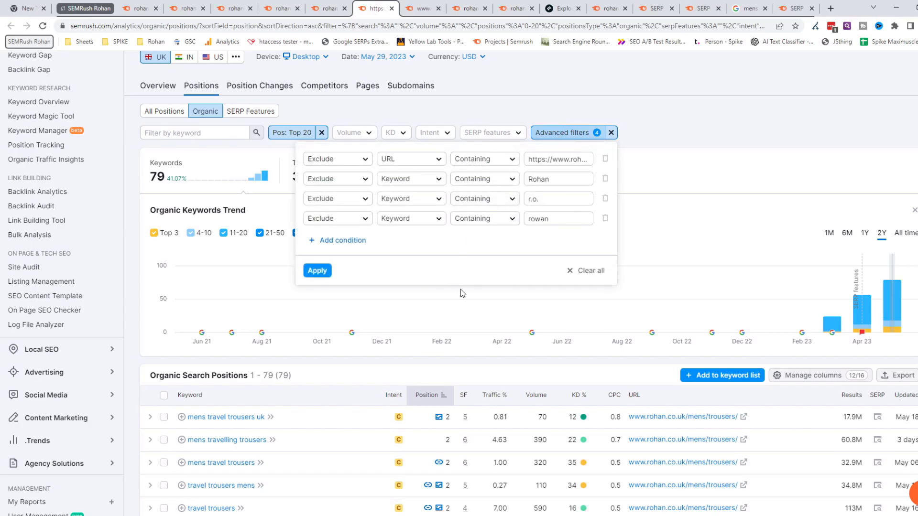
{"action": "left_click", "coordinate": [717, 127]}
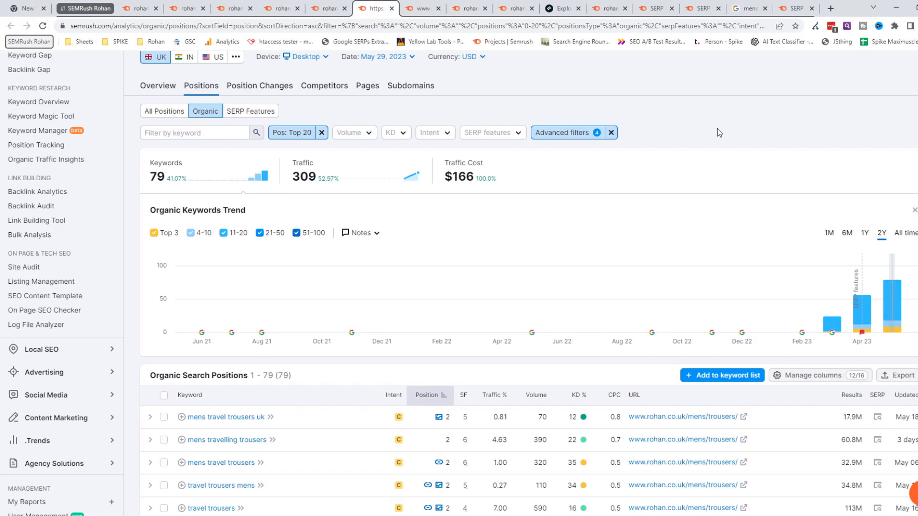
{"action": "mouse_move", "coordinate": [839, 333]}
{"action": "scroll", "coordinate": [586, 235], "scroll_direction": "up", "scroll_amount": 3}
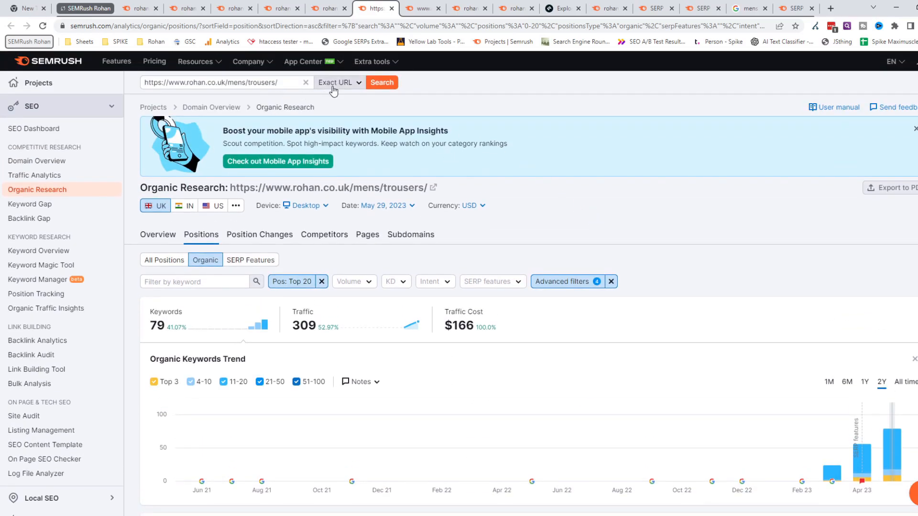
{"action": "left_click", "coordinate": [411, 9]}
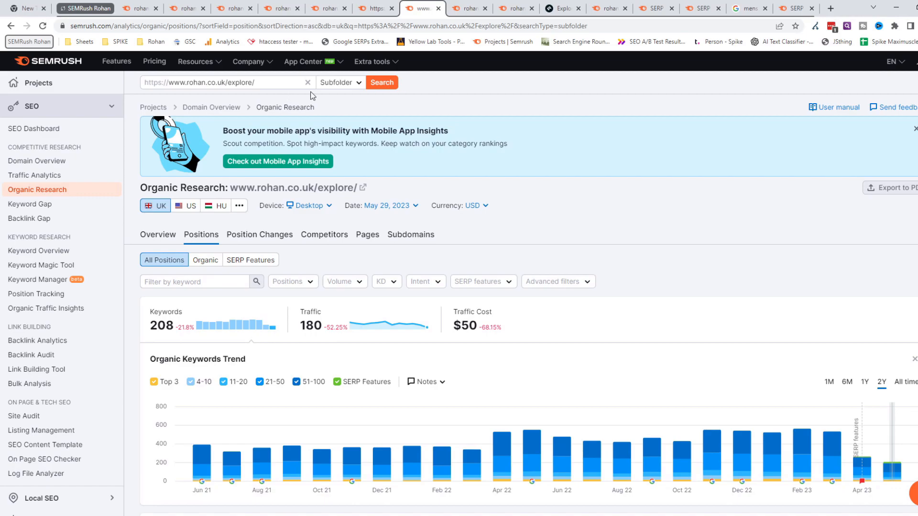
{"action": "left_click", "coordinate": [339, 82]}
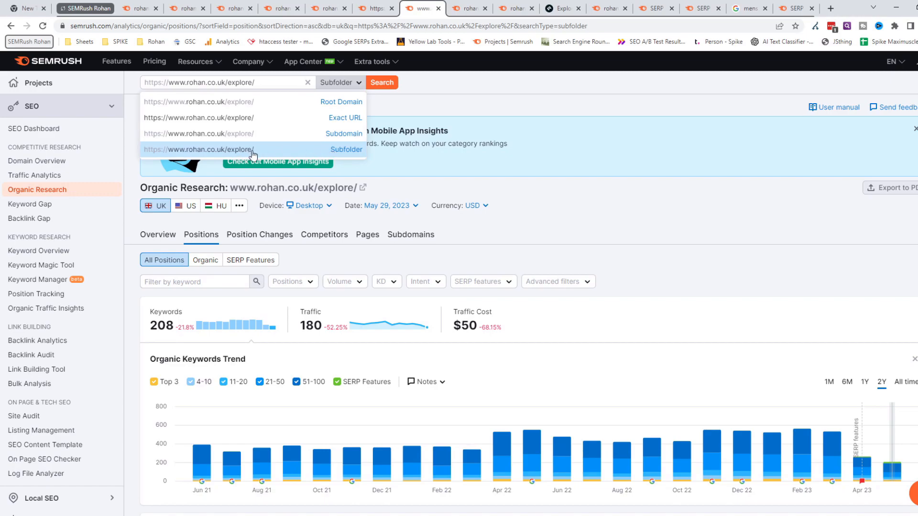
{"action": "left_click", "coordinate": [578, 206]}
{"action": "scroll", "coordinate": [577, 208], "scroll_direction": "down", "scroll_amount": 6}
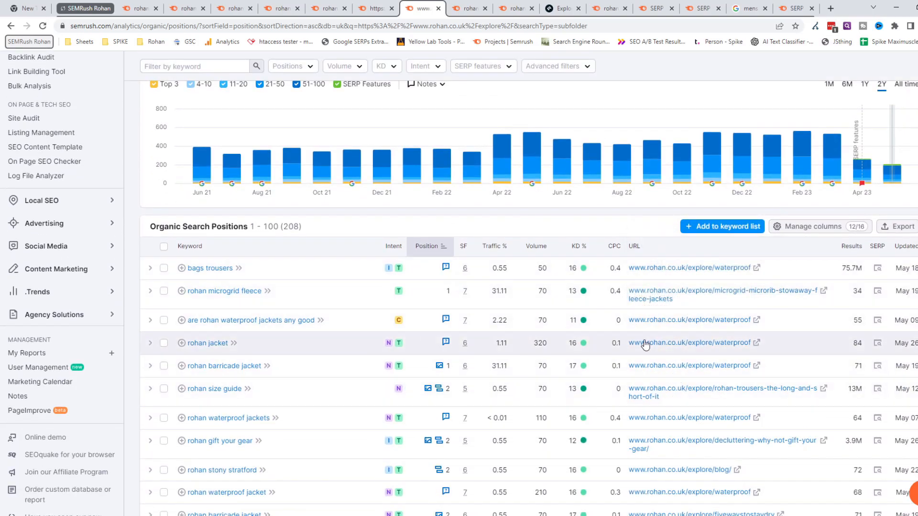
- Filter the explore subfolder's keyword rankings to Top 10 positions
{"action": "scroll", "coordinate": [378, 294], "scroll_direction": "up", "scroll_amount": 4}
{"action": "left_click", "coordinate": [292, 183]}
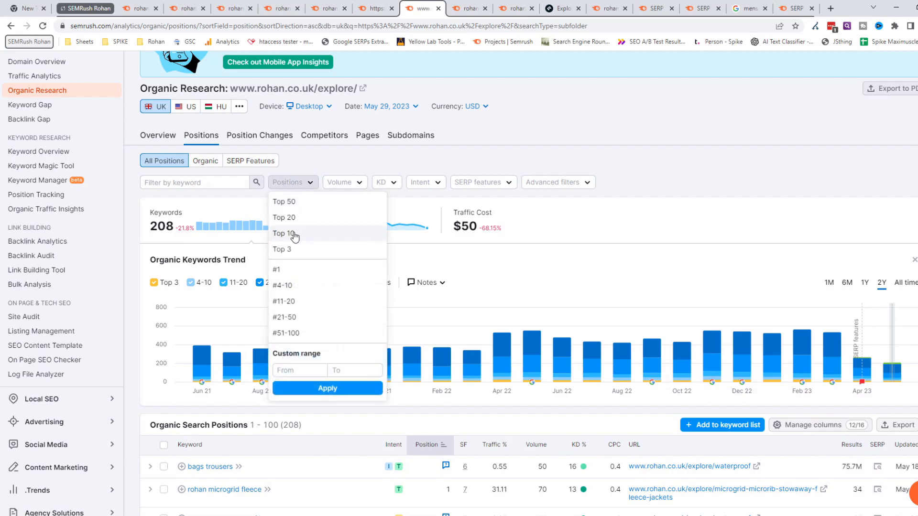
{"action": "left_click", "coordinate": [284, 234]}
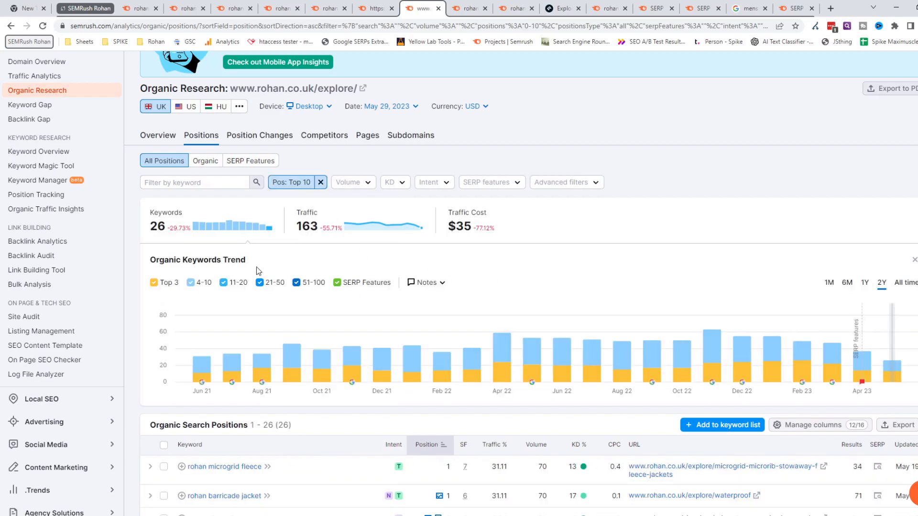
- Examine the explore subfolder's Top 10 keywords, their positions, ranking article URLs and the two-year keywords trend
{"action": "scroll", "coordinate": [156, 236], "scroll_direction": "down", "scroll_amount": 4}
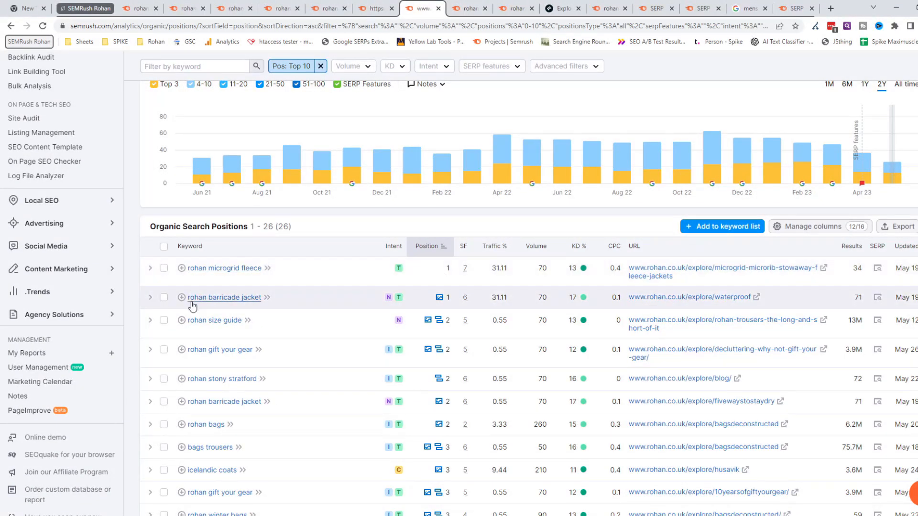
{"action": "scroll", "coordinate": [319, 348], "scroll_direction": "down", "scroll_amount": 3}
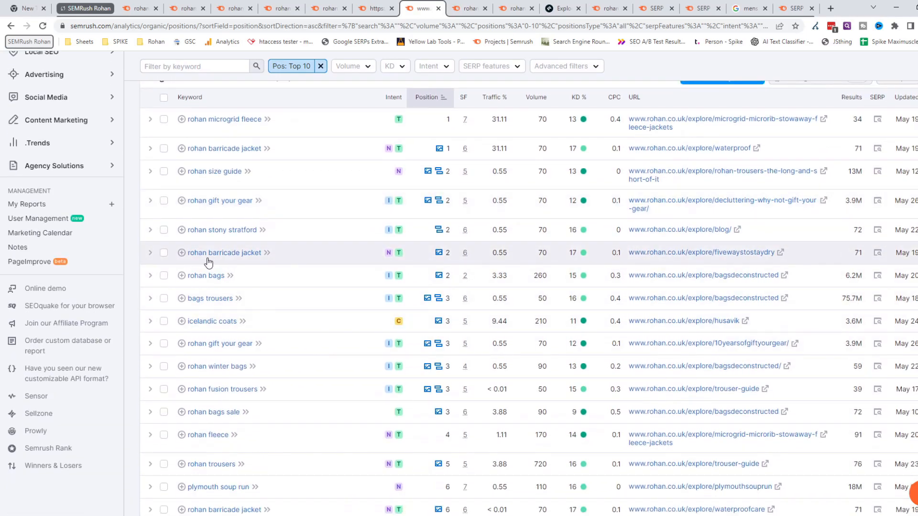
{"action": "scroll", "coordinate": [406, 266], "scroll_direction": "up", "scroll_amount": 8}
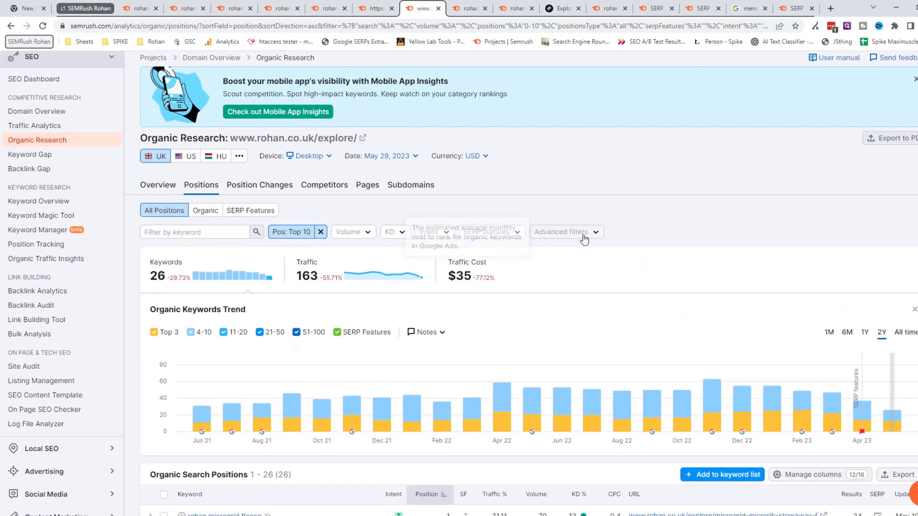
{"action": "scroll", "coordinate": [430, 373], "scroll_direction": "down", "scroll_amount": 4}
{"action": "scroll", "coordinate": [211, 354], "scroll_direction": "down", "scroll_amount": 6}
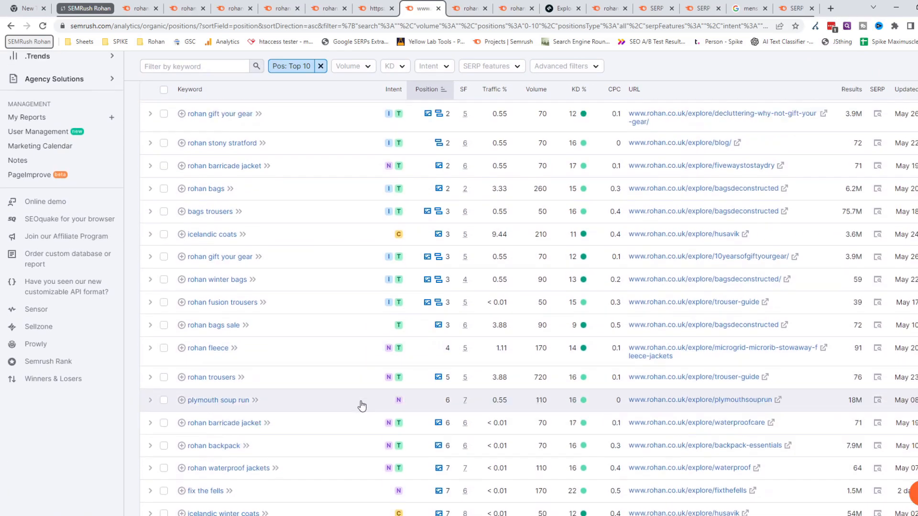
{"action": "scroll", "coordinate": [426, 385], "scroll_direction": "up", "scroll_amount": 7}
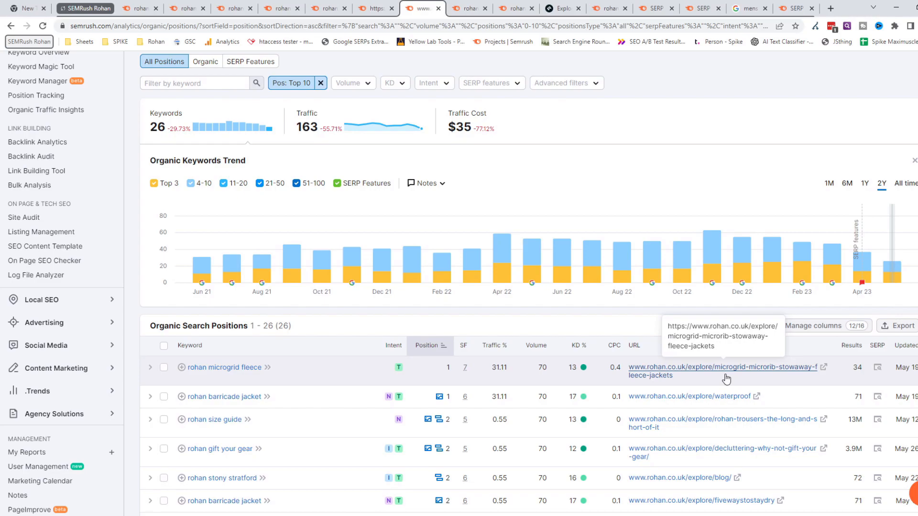
{"action": "scroll", "coordinate": [619, 201], "scroll_direction": "up", "scroll_amount": 3}
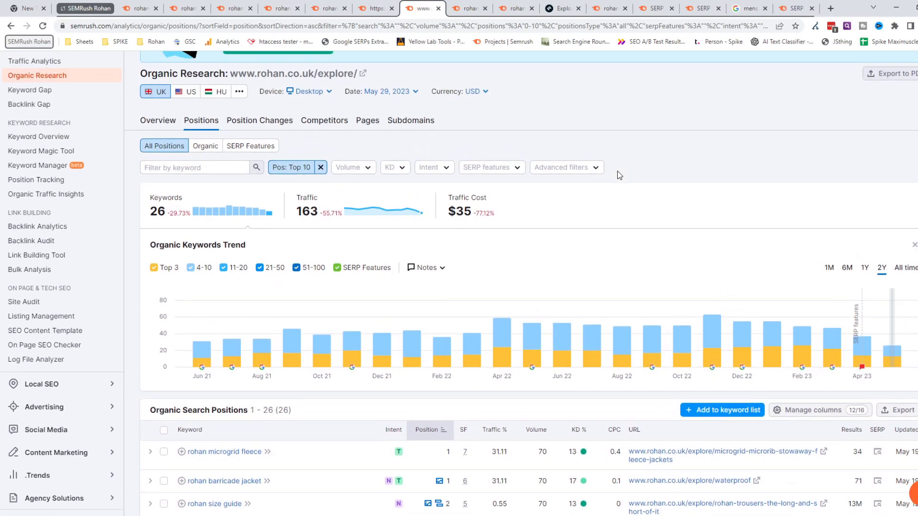
{"action": "scroll", "coordinate": [621, 181], "scroll_direction": "up", "scroll_amount": 2}
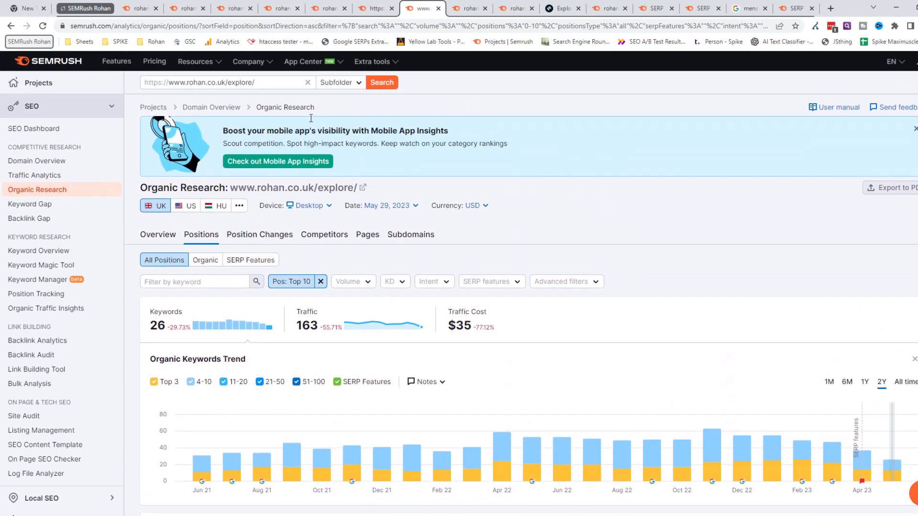
- Recheck the Root Domain, Exact URL, Subdomain and Subfolder scope options for the explore address, then dismiss them
{"action": "left_click", "coordinate": [336, 82]}
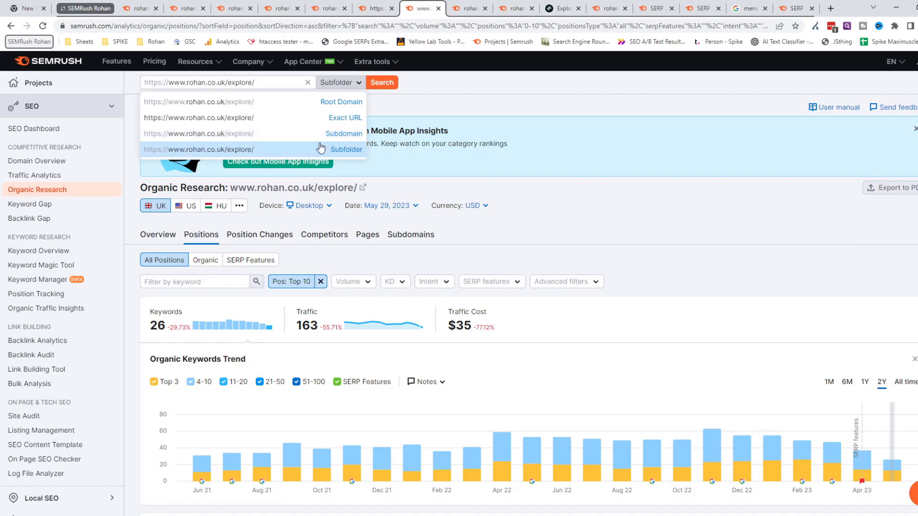
{"action": "left_click", "coordinate": [474, 104]}
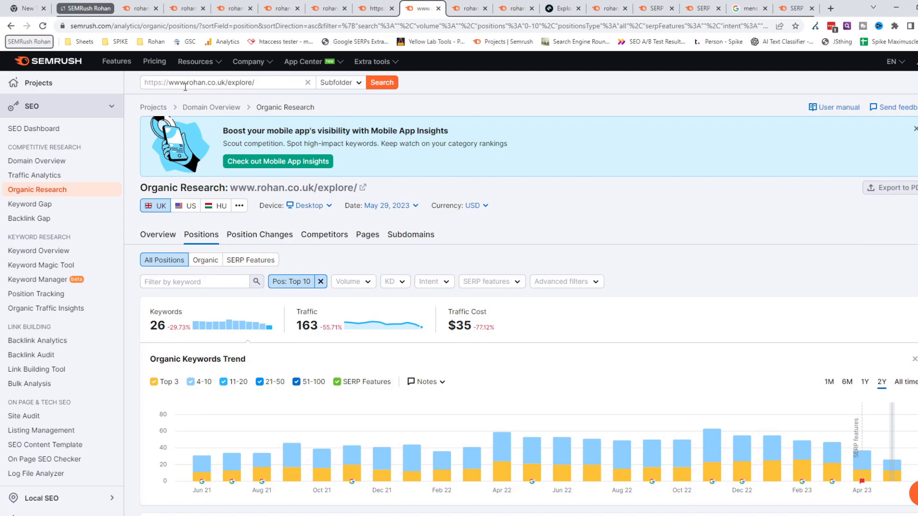
{"action": "scroll", "coordinate": [550, 151], "scroll_direction": "down", "scroll_amount": 3}
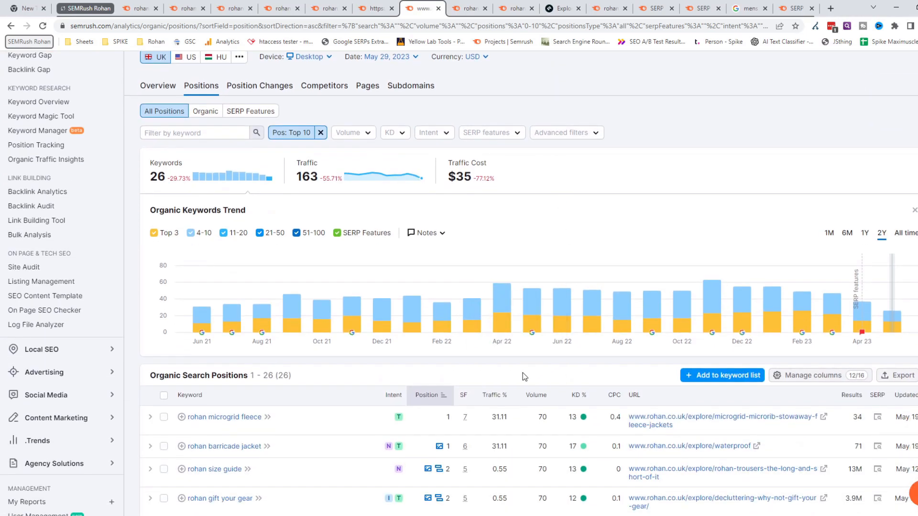
{"action": "scroll", "coordinate": [551, 248], "scroll_direction": "up", "scroll_amount": 3}
{"action": "left_click", "coordinate": [349, 88]}
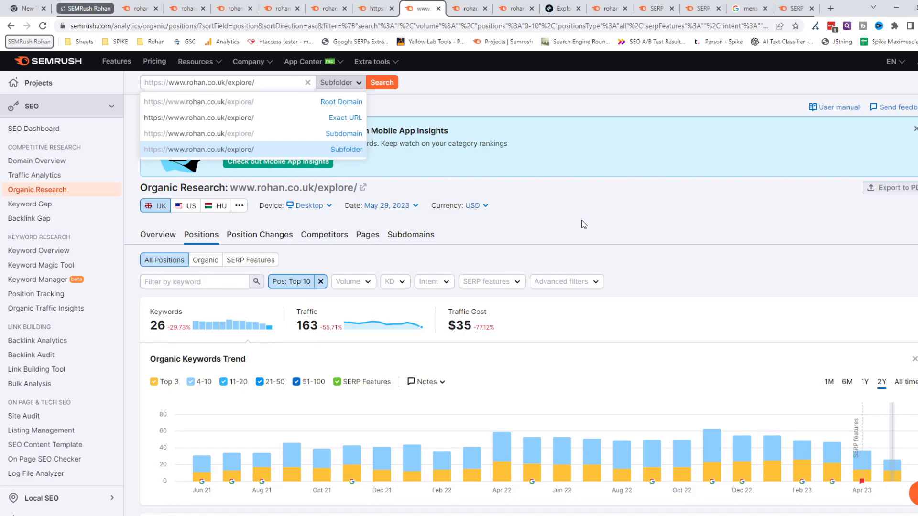
{"action": "left_click", "coordinate": [574, 201]}
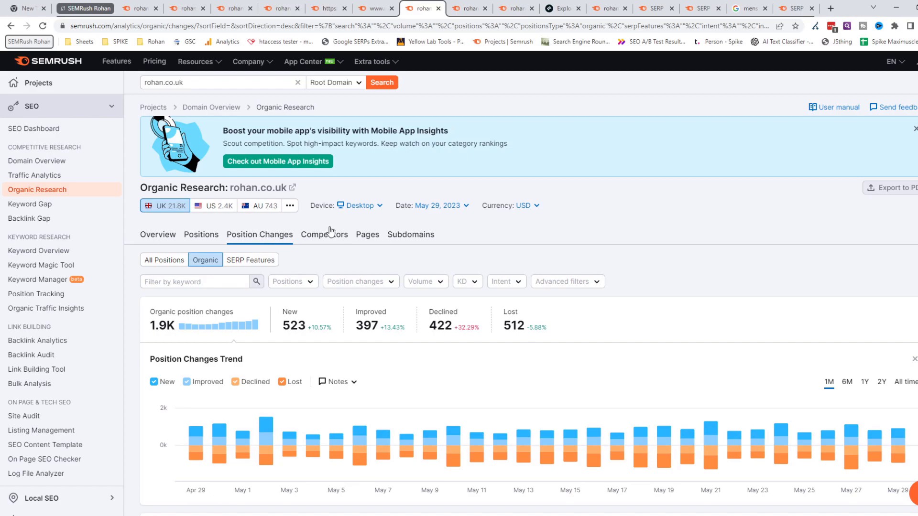
- Review rohan.co.uk's organic Position Changes report, including the one-month trend, keyword position differences, traffic changes and affected URLs
{"action": "scroll", "coordinate": [500, 254], "scroll_direction": "down", "scroll_amount": 2}
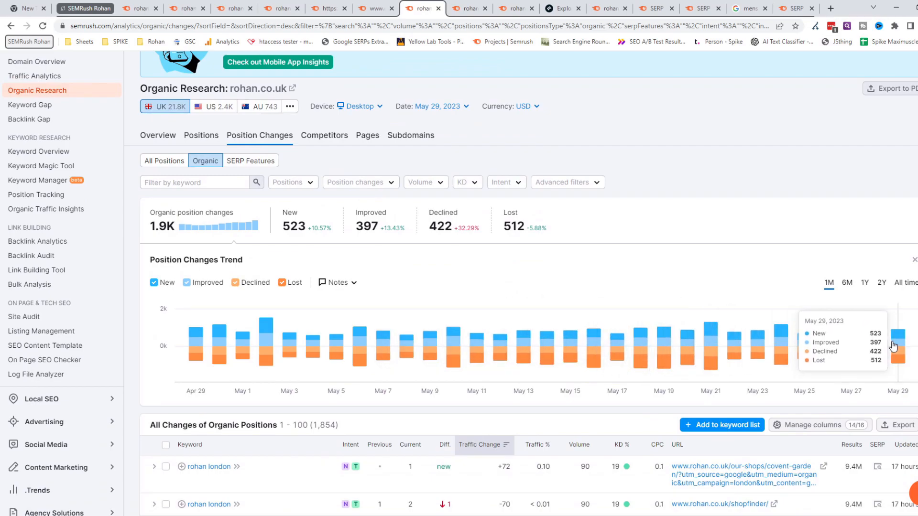
{"action": "scroll", "coordinate": [550, 274], "scroll_direction": "down", "scroll_amount": 3}
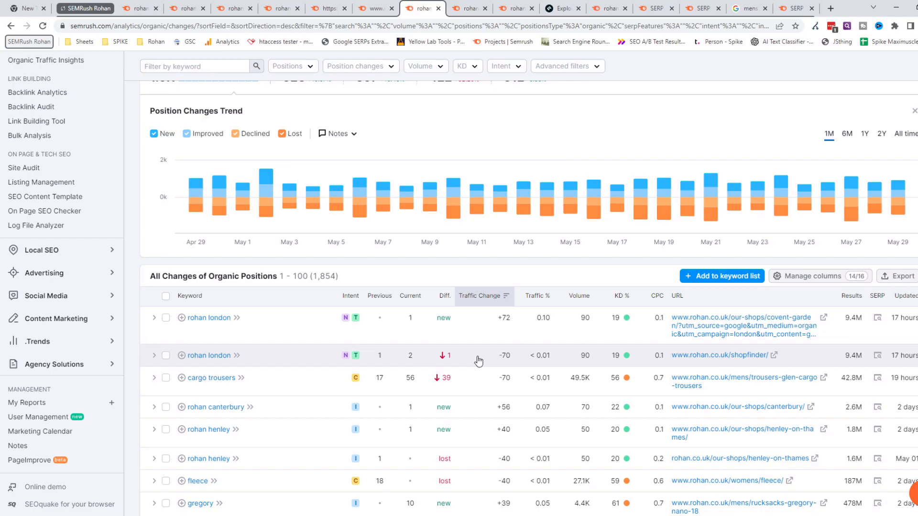
{"action": "mouse_move", "coordinate": [900, 188]}
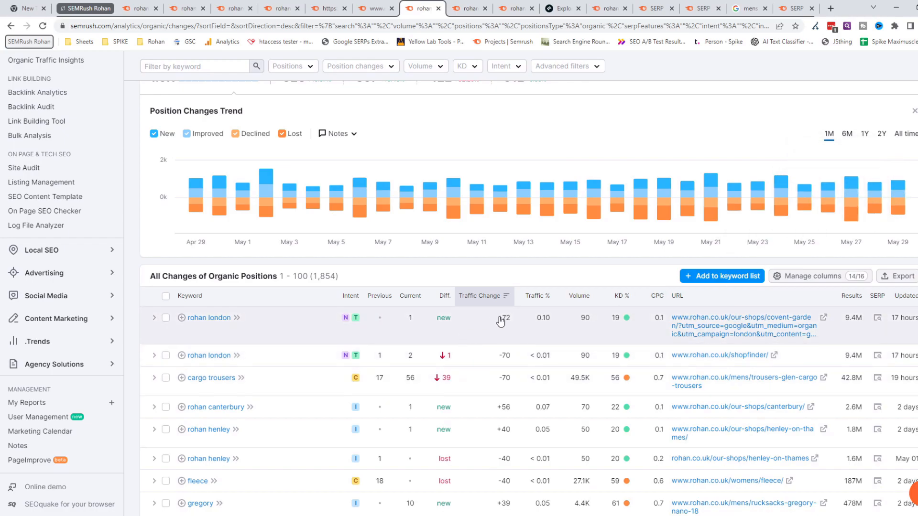
{"action": "scroll", "coordinate": [500, 320], "scroll_direction": "down", "scroll_amount": 8}
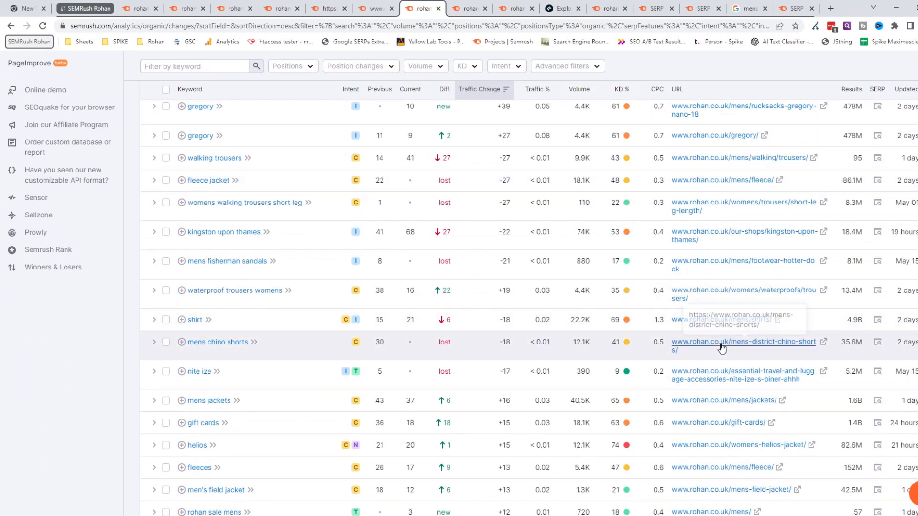
{"action": "scroll", "coordinate": [709, 239], "scroll_direction": "up", "scroll_amount": 5}
{"action": "scroll", "coordinate": [709, 254], "scroll_direction": "up", "scroll_amount": 4}
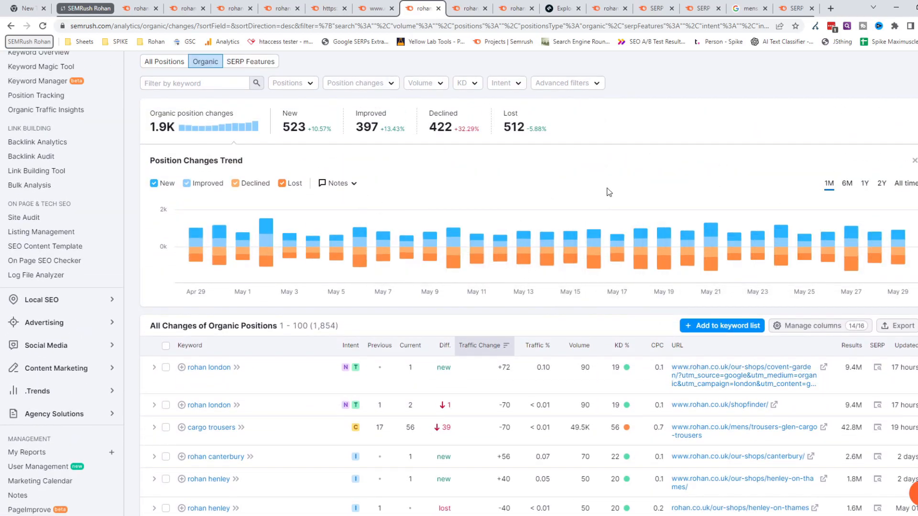
{"action": "scroll", "coordinate": [611, 193], "scroll_direction": "up", "scroll_amount": 4}
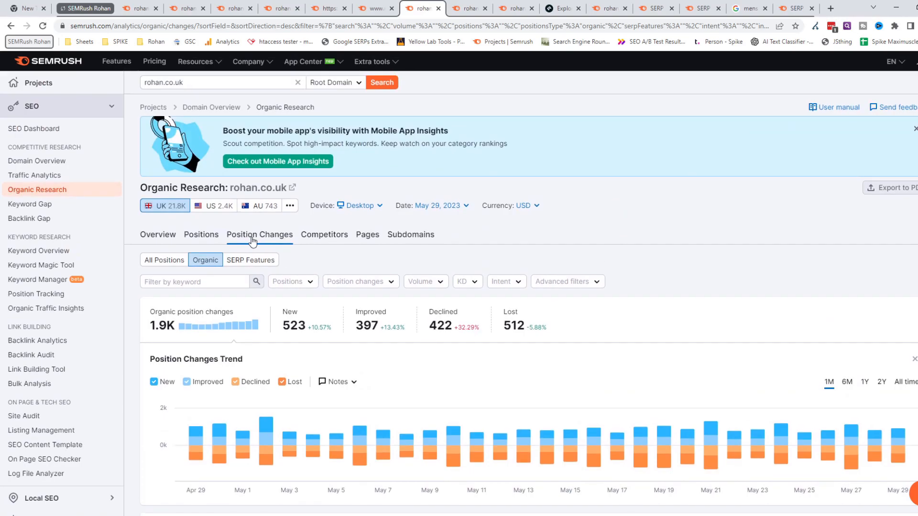
- Return to the explore subfolder's Top 10 report and add the Prev. position column to its keyword table
{"action": "left_click", "coordinate": [373, 9]}
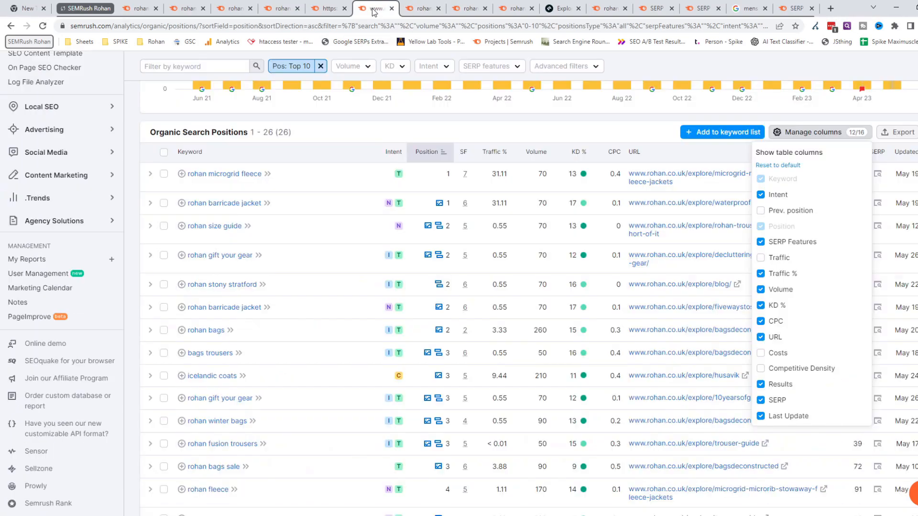
{"action": "scroll", "coordinate": [588, 249], "scroll_direction": "up", "scroll_amount": 3}
{"action": "scroll", "coordinate": [588, 248], "scroll_direction": "up", "scroll_amount": 4}
{"action": "scroll", "coordinate": [578, 333], "scroll_direction": "down", "scroll_amount": 3}
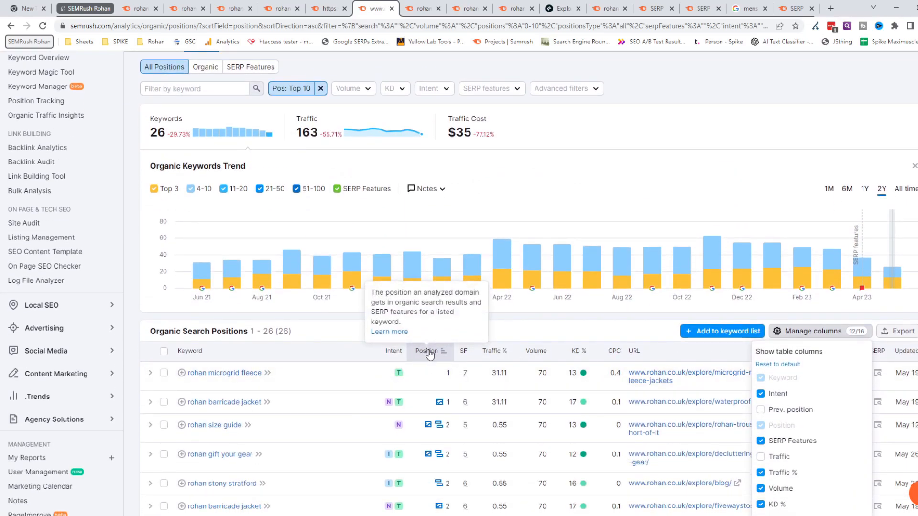
{"action": "scroll", "coordinate": [569, 318], "scroll_direction": "down", "scroll_amount": 2}
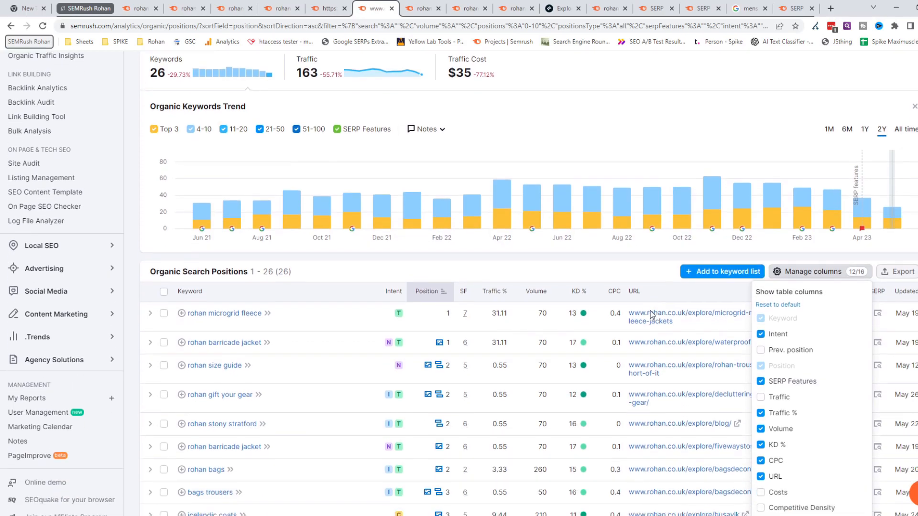
{"action": "scroll", "coordinate": [814, 239], "scroll_direction": "down", "scroll_amount": 1}
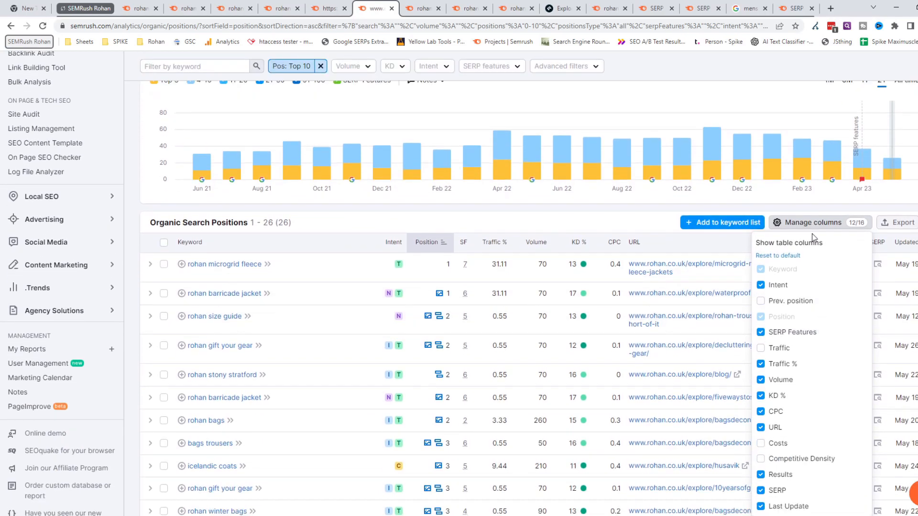
{"action": "scroll", "coordinate": [812, 270], "scroll_direction": "down", "scroll_amount": 1}
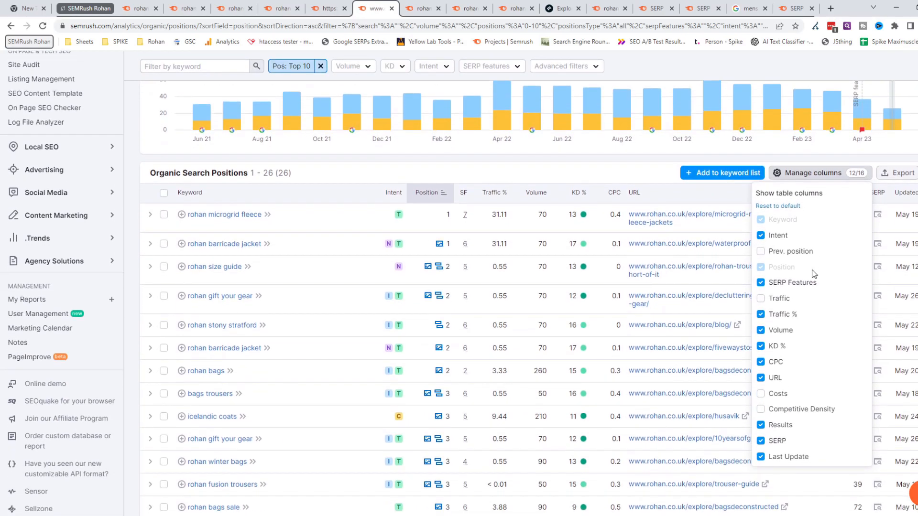
{"action": "left_click", "coordinate": [761, 252]}
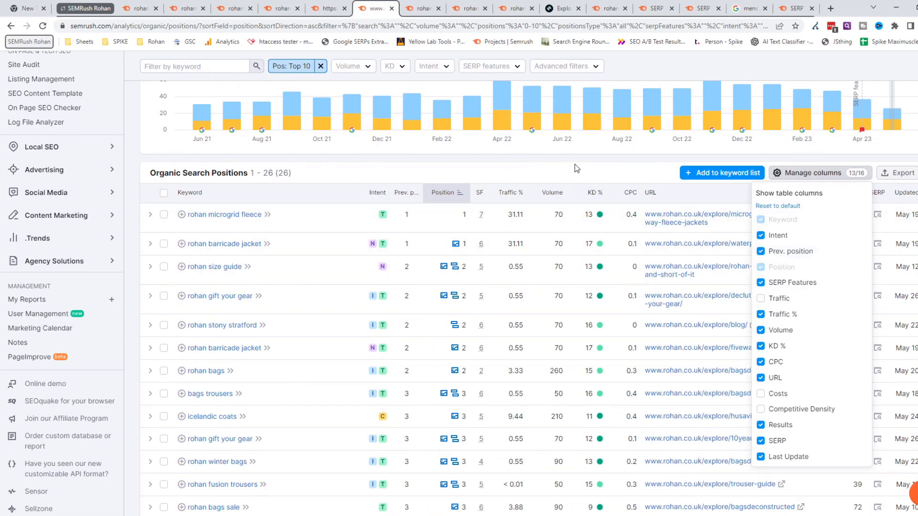
{"action": "left_click", "coordinate": [590, 171]}
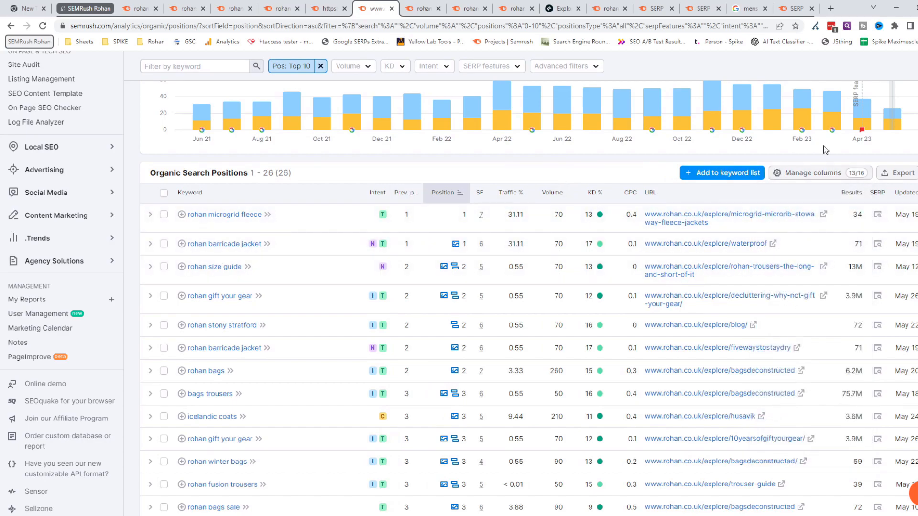
- Compare the previous and current positions of the explore subfolder's Top 10 keywords throughout the table
{"action": "mouse_move", "coordinate": [854, 125]}
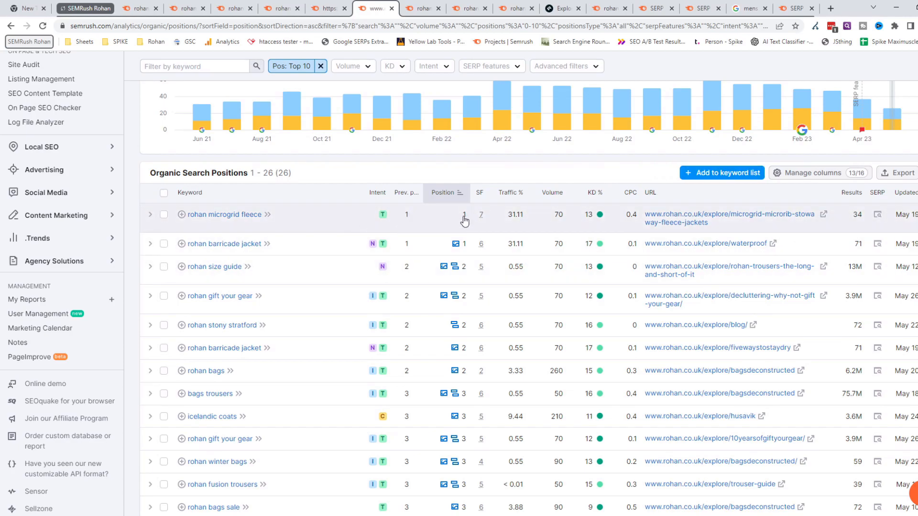
{"action": "scroll", "coordinate": [463, 219], "scroll_direction": "down", "scroll_amount": 6}
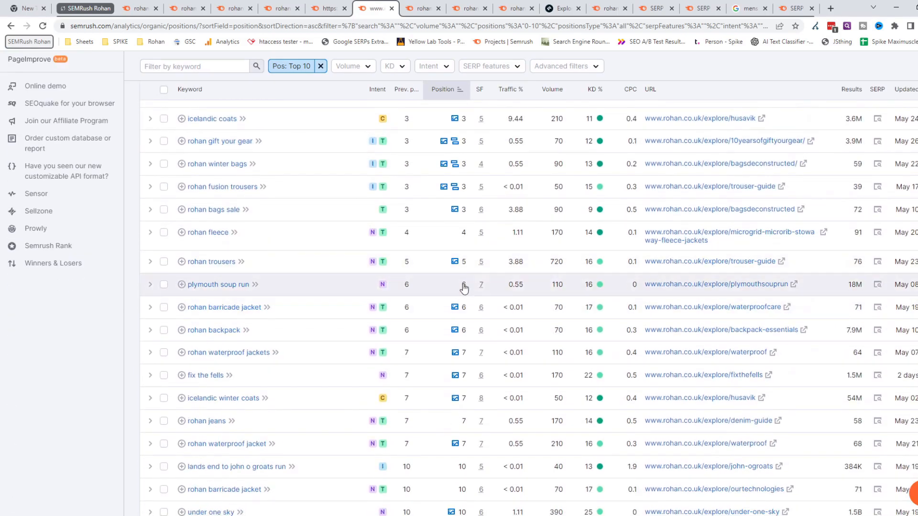
{"action": "scroll", "coordinate": [430, 233], "scroll_direction": "down", "scroll_amount": 3}
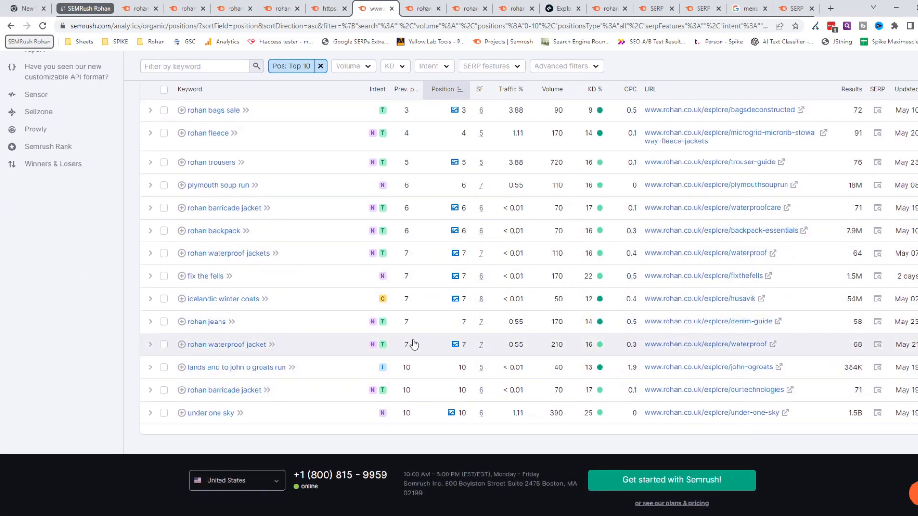
{"action": "scroll", "coordinate": [442, 321], "scroll_direction": "up", "scroll_amount": 4}
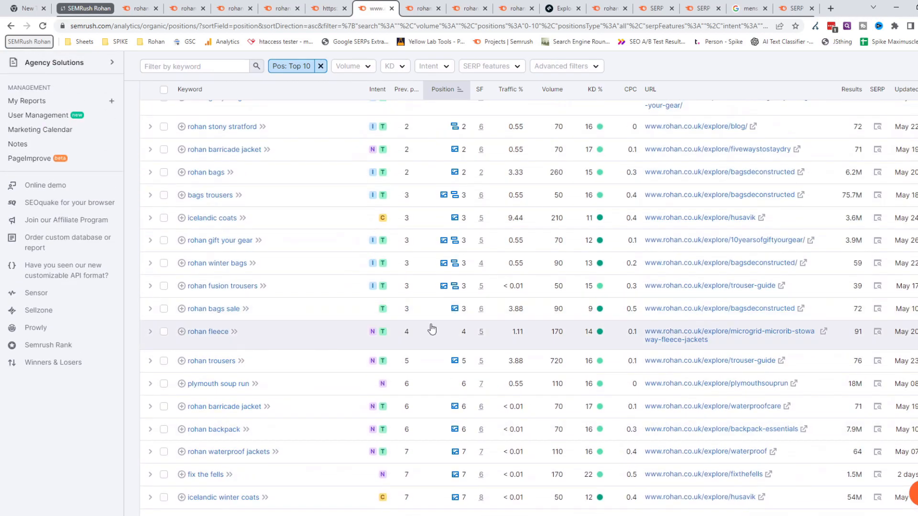
{"action": "scroll", "coordinate": [426, 335], "scroll_direction": "up", "scroll_amount": 3}
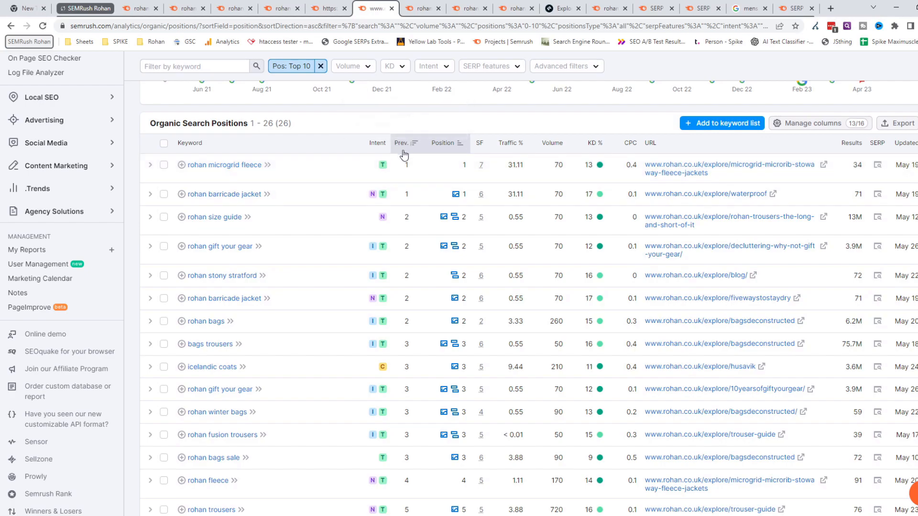
- Sort the explore subfolder's Top 10 keyword table by previous position in descending order and compare it with the current positions
{"action": "scroll", "coordinate": [419, 174], "scroll_direction": "up", "scroll_amount": 6}
{"action": "scroll", "coordinate": [532, 256], "scroll_direction": "down", "scroll_amount": 3}
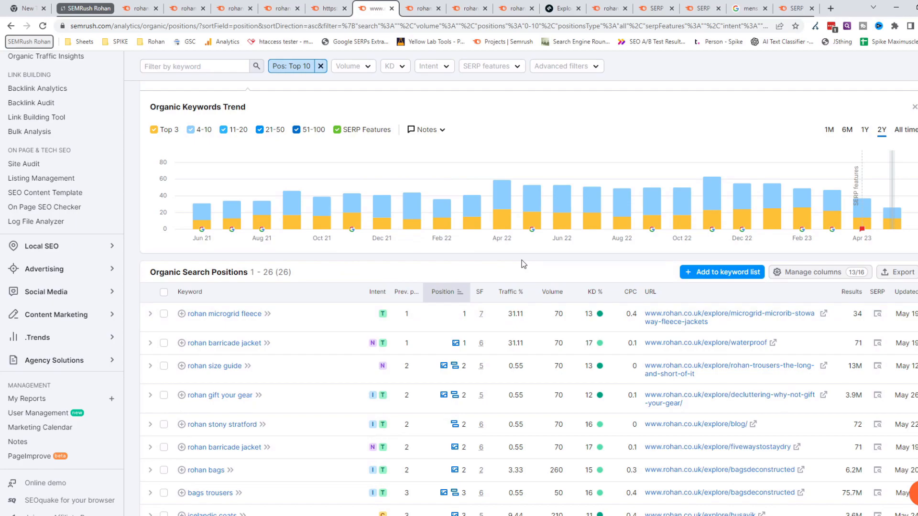
{"action": "left_click", "coordinate": [401, 293]}
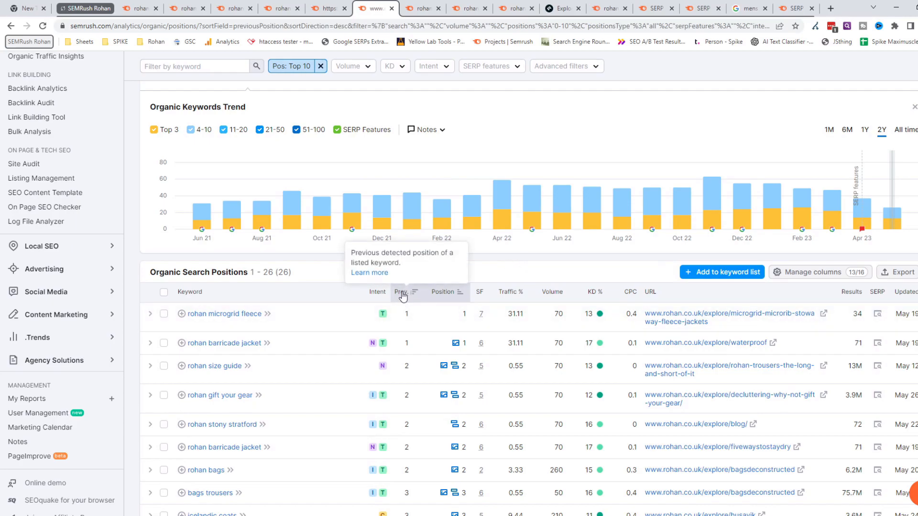
{"action": "left_click", "coordinate": [402, 296]}
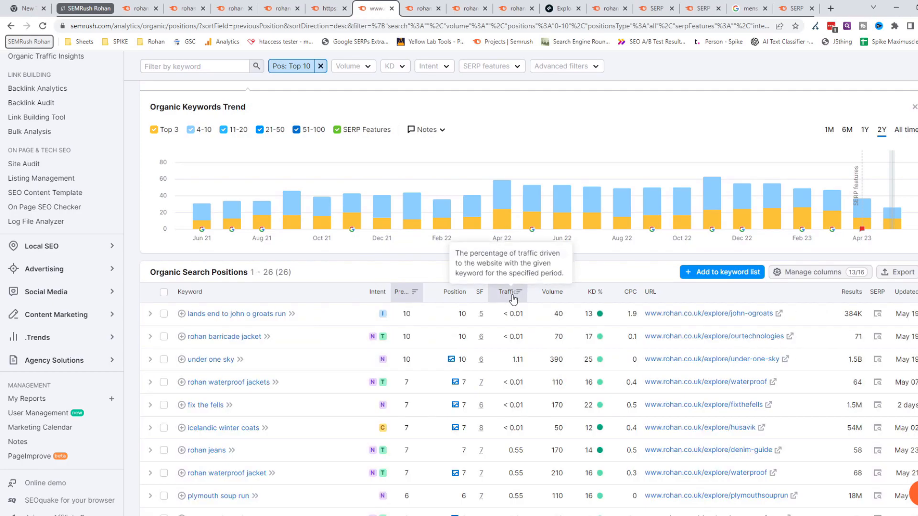
{"action": "scroll", "coordinate": [511, 281], "scroll_direction": "down", "scroll_amount": 4}
{"action": "scroll", "coordinate": [511, 282], "scroll_direction": "down", "scroll_amount": 8}
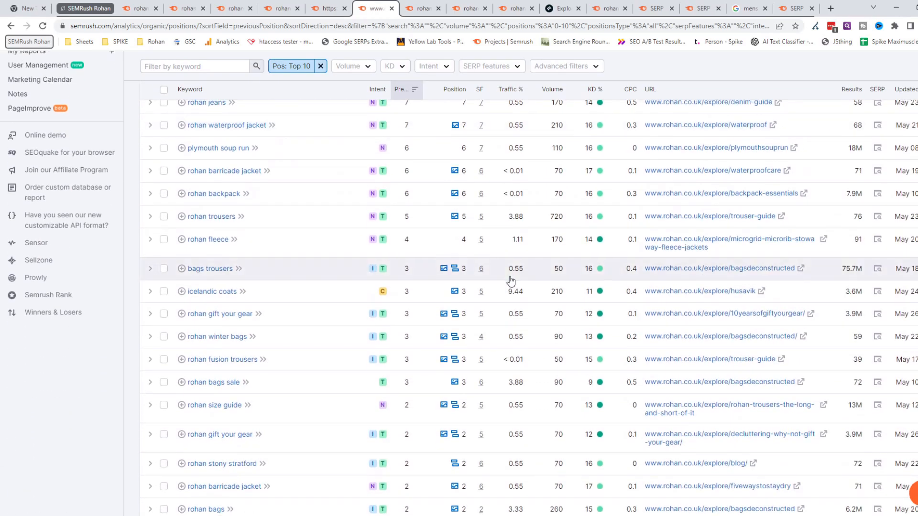
{"action": "scroll", "coordinate": [514, 256], "scroll_direction": "up", "scroll_amount": 5}
{"action": "scroll", "coordinate": [514, 257], "scroll_direction": "up", "scroll_amount": 6}
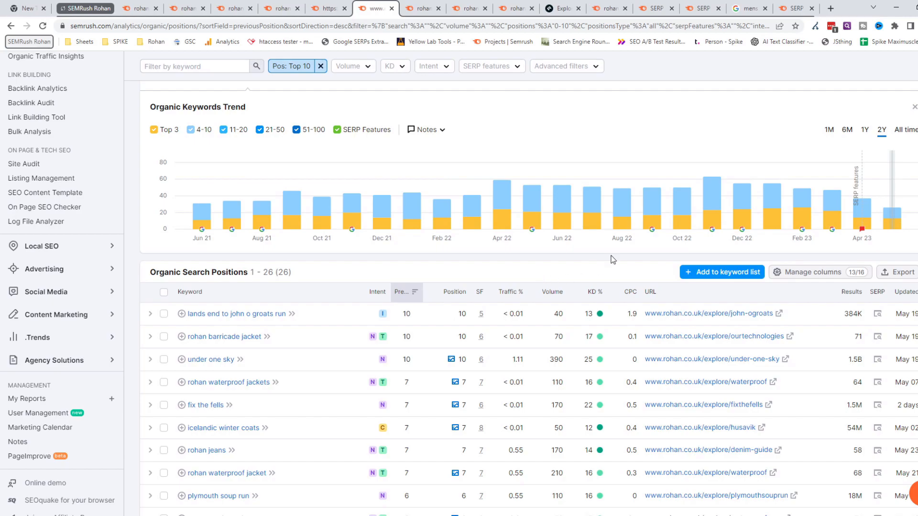
{"action": "mouse_move", "coordinate": [713, 200]}
{"action": "scroll", "coordinate": [562, 273], "scroll_direction": "up", "scroll_amount": 5}
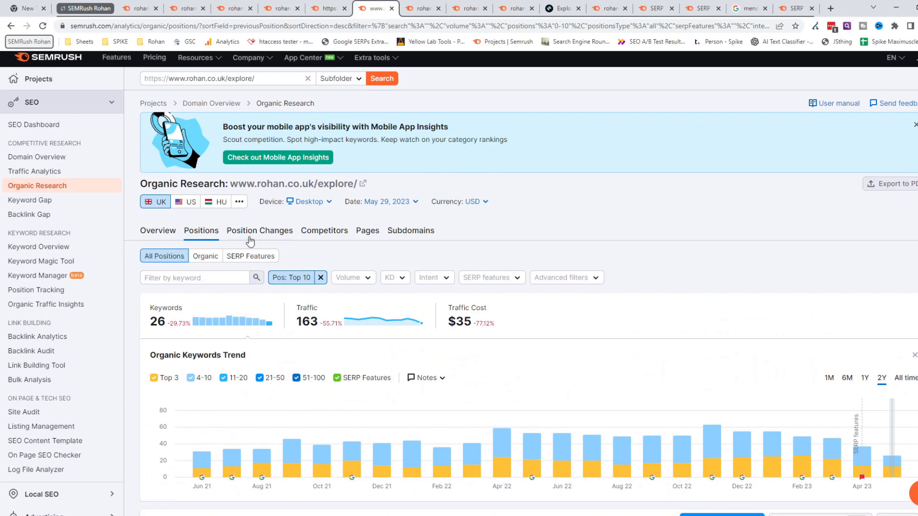
- Return to rohan.co.uk's organic Position Changes report and check the changed keywords, their position differences and the affected URLs
{"action": "left_click", "coordinate": [429, 12]}
{"action": "scroll", "coordinate": [619, 352], "scroll_direction": "down", "scroll_amount": 3}
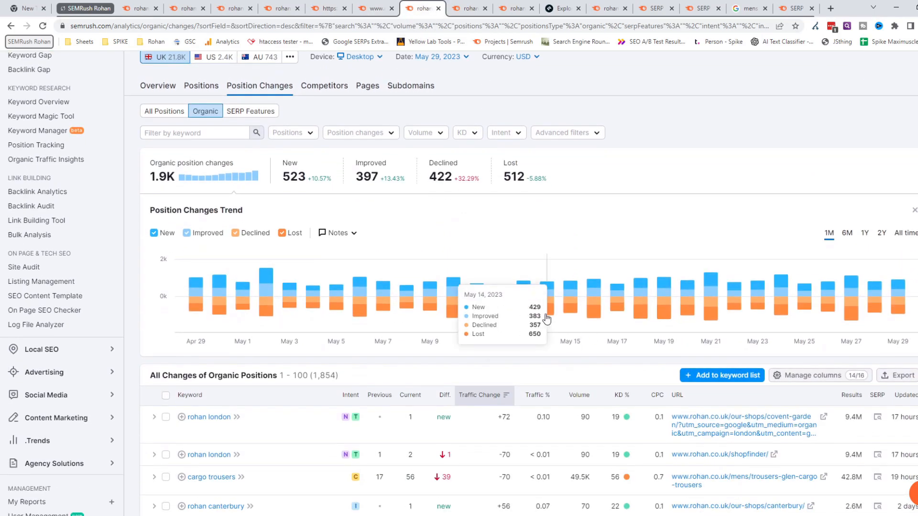
{"action": "scroll", "coordinate": [622, 359], "scroll_direction": "down", "scroll_amount": 2}
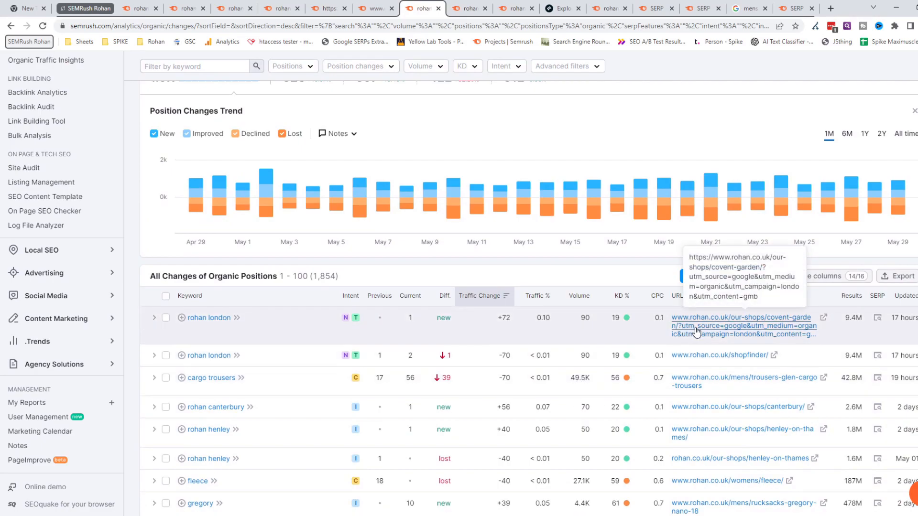
{"action": "scroll", "coordinate": [587, 285], "scroll_direction": "up", "scroll_amount": 5}
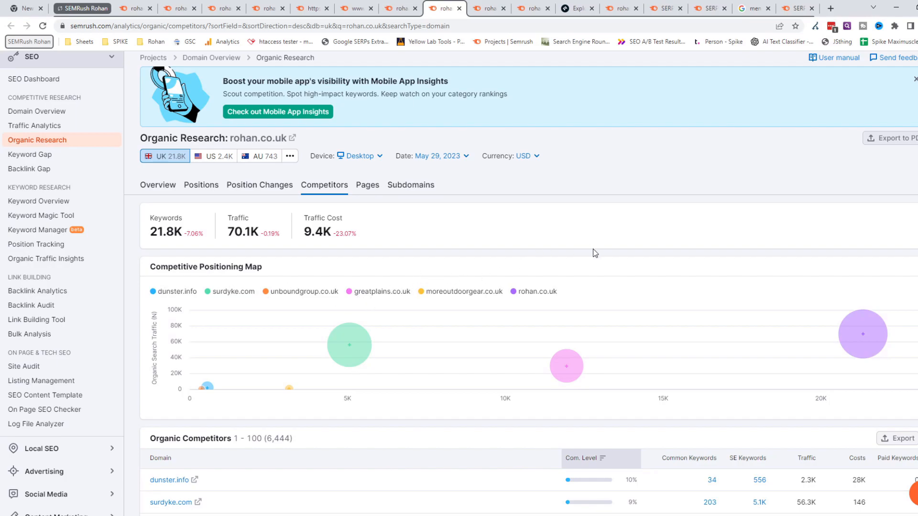
- Review rohan.co.uk's Organic Competitors report, including competing domains, competition level, common keywords and traffic
{"action": "scroll", "coordinate": [464, 310], "scroll_direction": "down", "scroll_amount": 3}
{"action": "scroll", "coordinate": [462, 343], "scroll_direction": "down", "scroll_amount": 4}
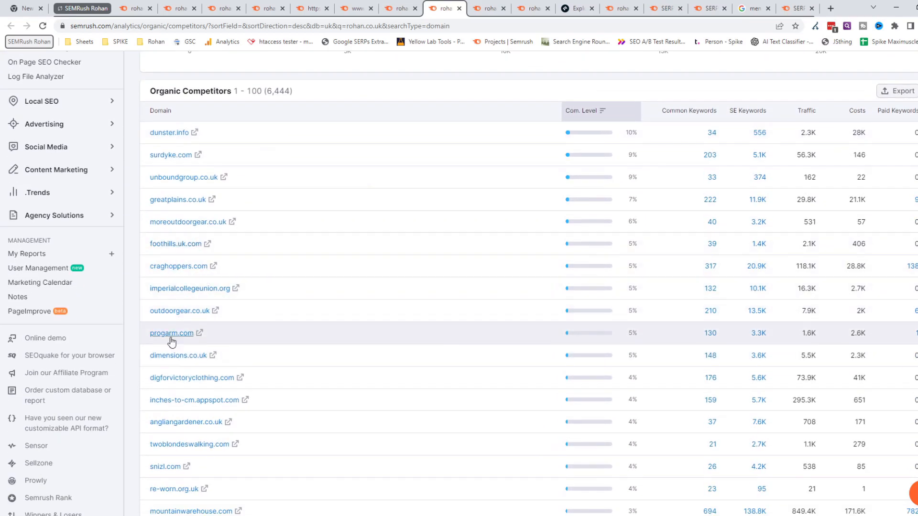
{"action": "scroll", "coordinate": [179, 383], "scroll_direction": "down", "scroll_amount": 1}
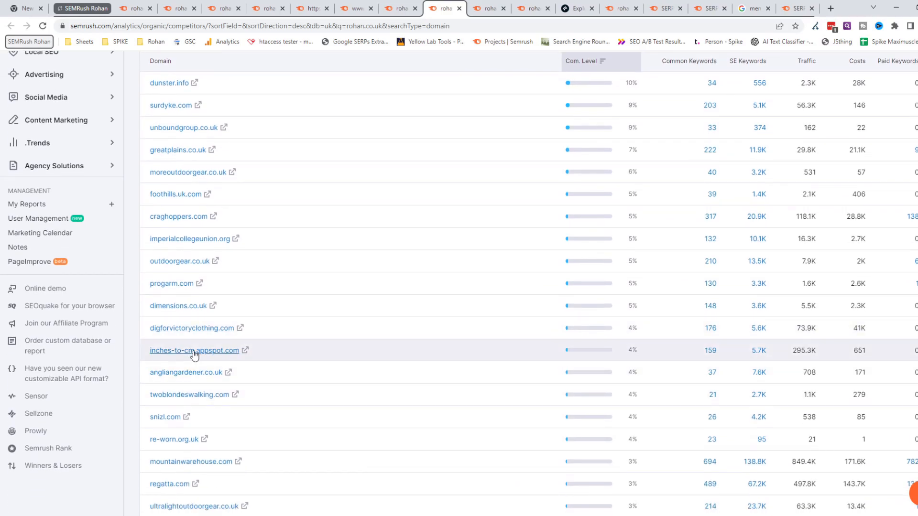
{"action": "scroll", "coordinate": [352, 381], "scroll_direction": "down", "scroll_amount": 3}
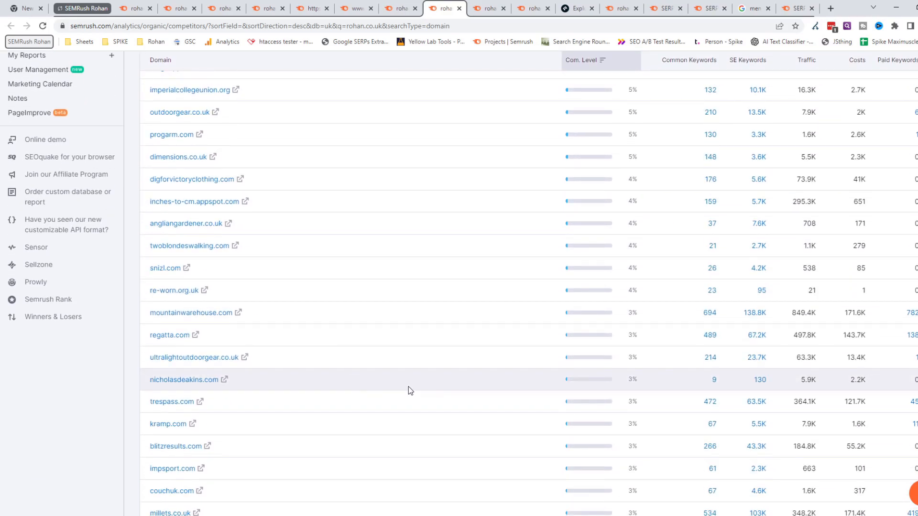
{"action": "scroll", "coordinate": [408, 386], "scroll_direction": "up", "scroll_amount": 11}
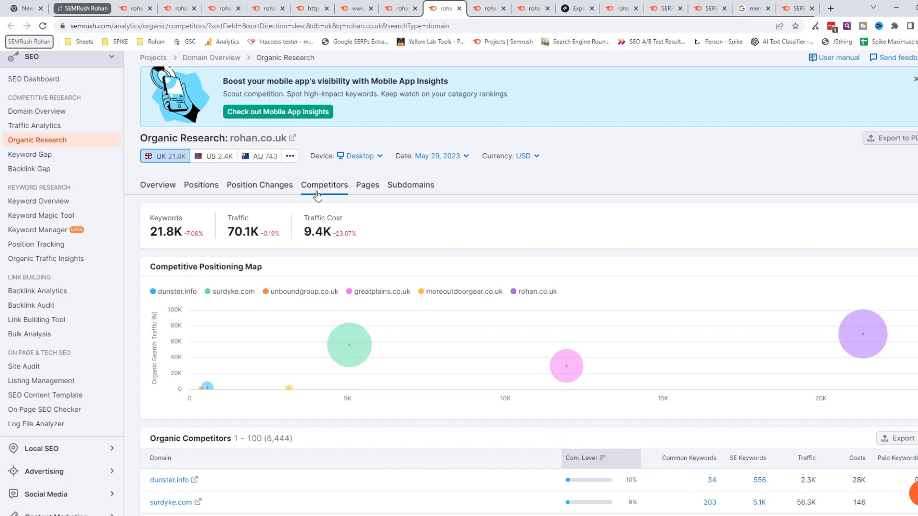
- Open rohan.co.uk's Organic Pages report and examine which URLs draw the most traffic and keywords
{"action": "left_click", "coordinate": [484, 12]}
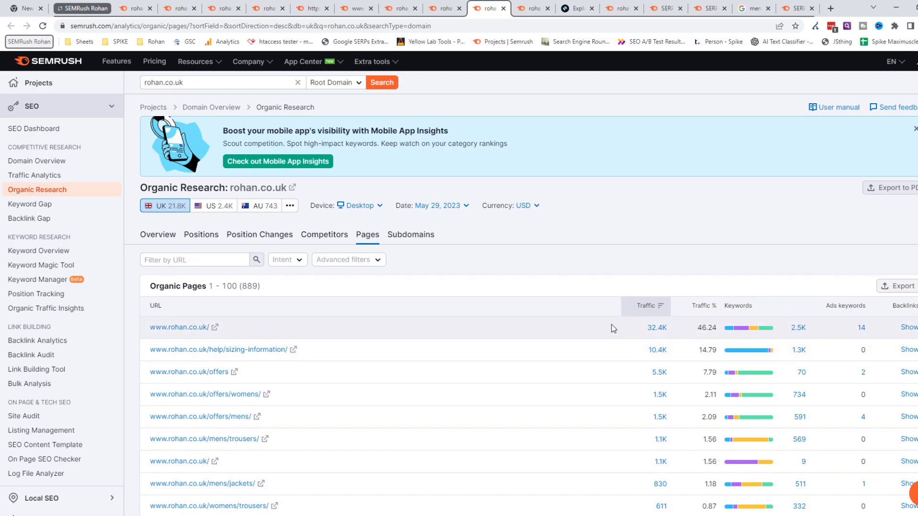
{"action": "scroll", "coordinate": [612, 324], "scroll_direction": "down", "scroll_amount": 1}
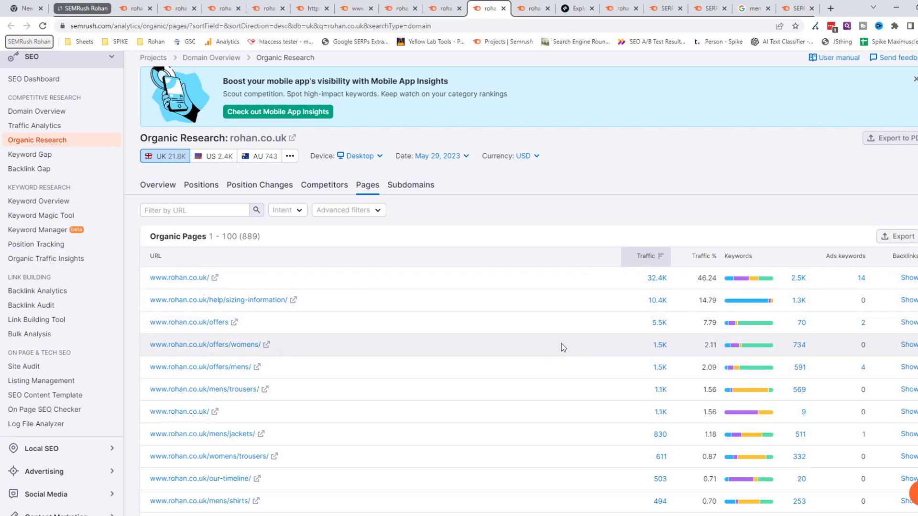
{"action": "scroll", "coordinate": [561, 343], "scroll_direction": "down", "scroll_amount": 2}
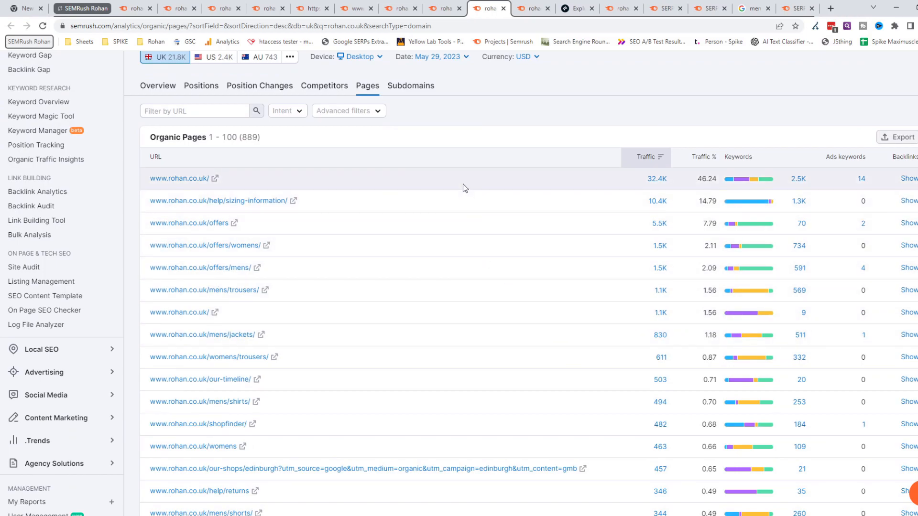
{"action": "scroll", "coordinate": [475, 320], "scroll_direction": "down", "scroll_amount": 1}
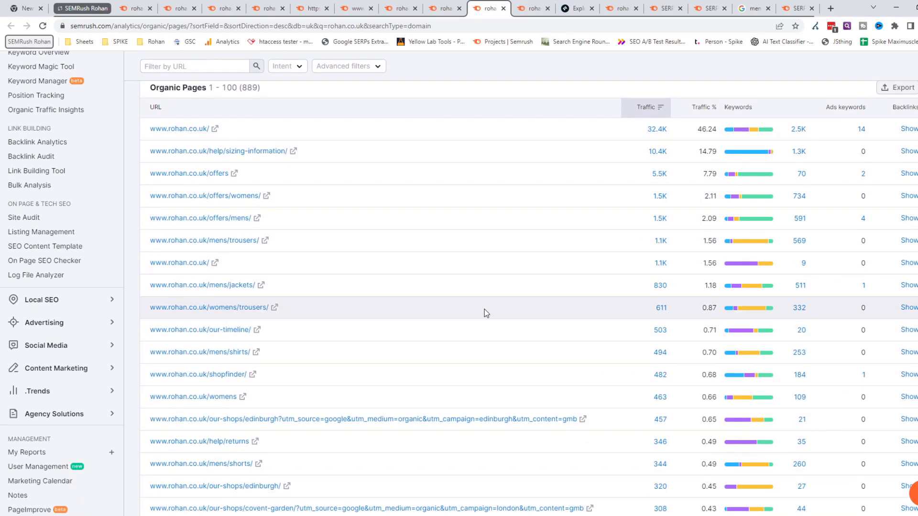
{"action": "scroll", "coordinate": [490, 306], "scroll_direction": "up", "scroll_amount": 4}
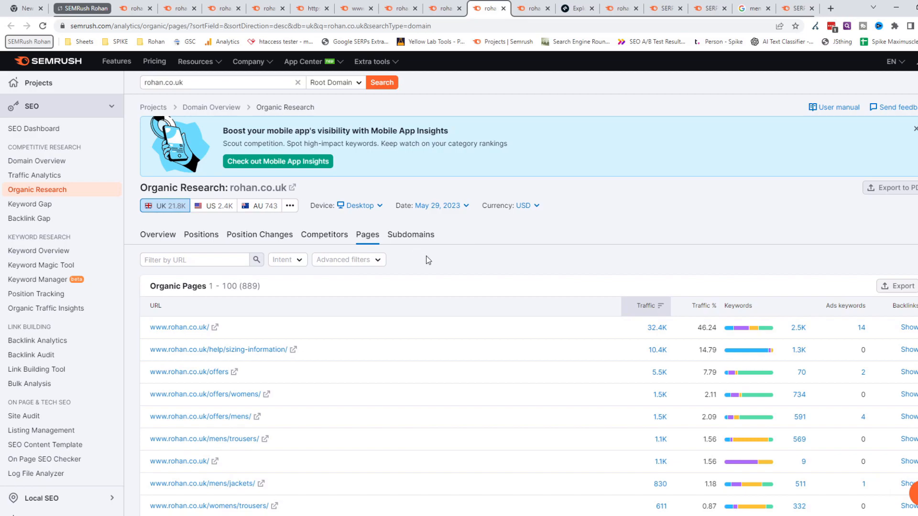
- Open rohan.co.uk's Organic Subdomains report to check traffic and keywords per subdomain
{"action": "left_click", "coordinate": [530, 8]}
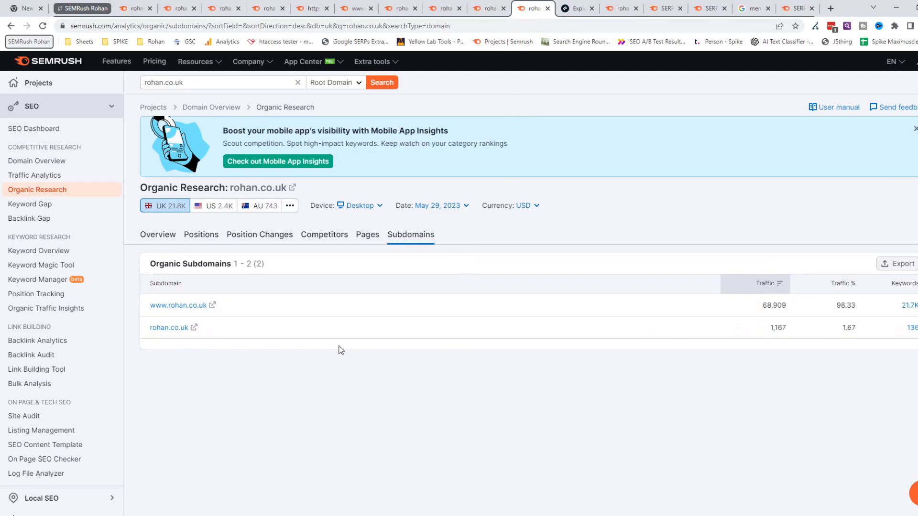